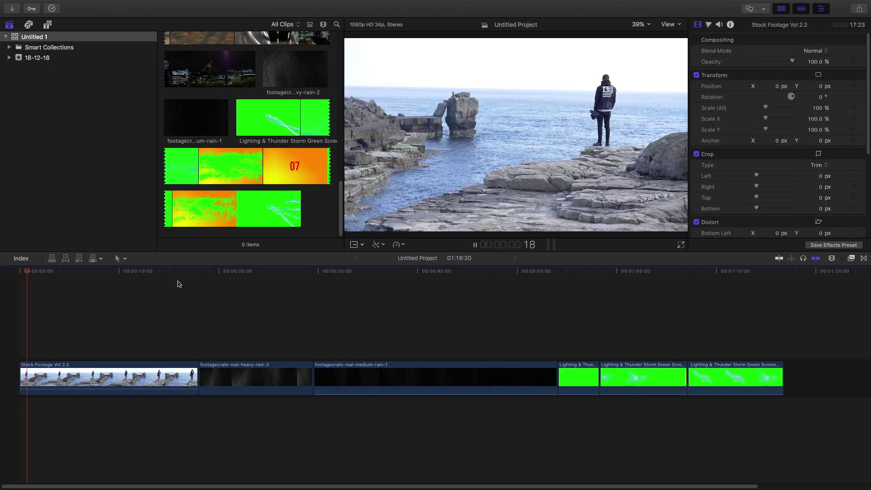
Step: Preview the heavy rain, medium rain and three lightning clips, then select the seaside clip
click(201, 273)
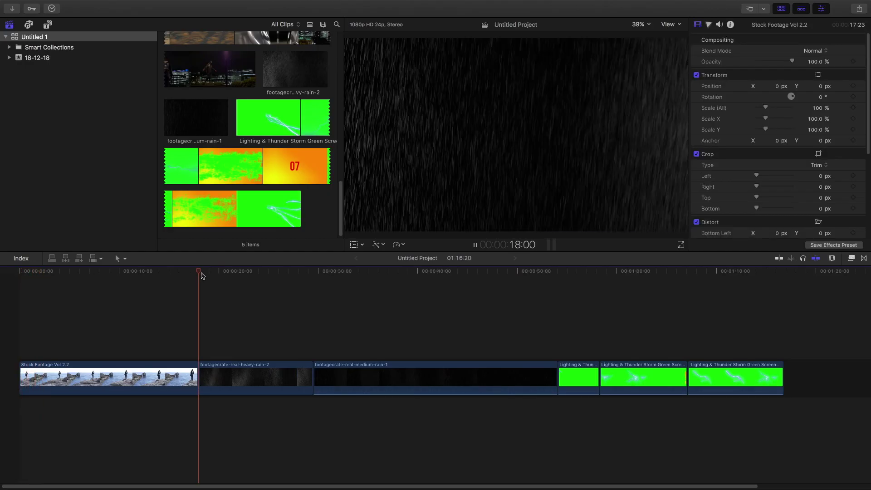
click(327, 272)
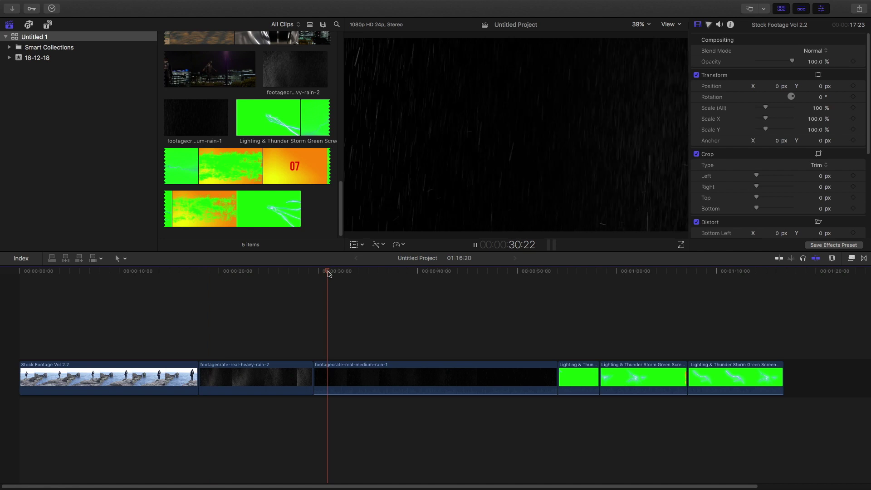
click(584, 272)
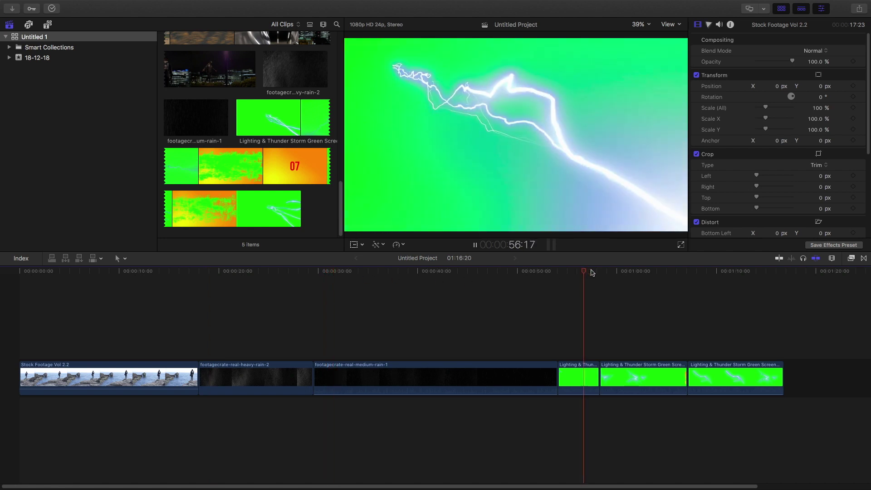
click(618, 272)
click(706, 272)
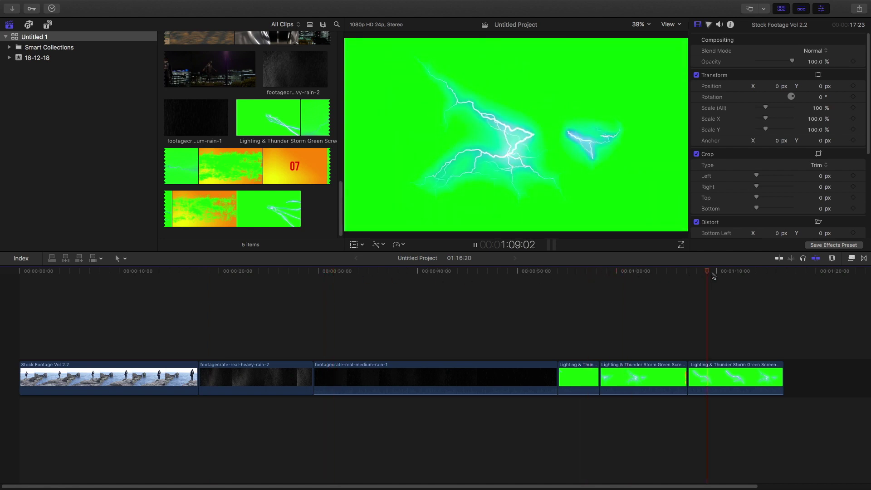
click(44, 272)
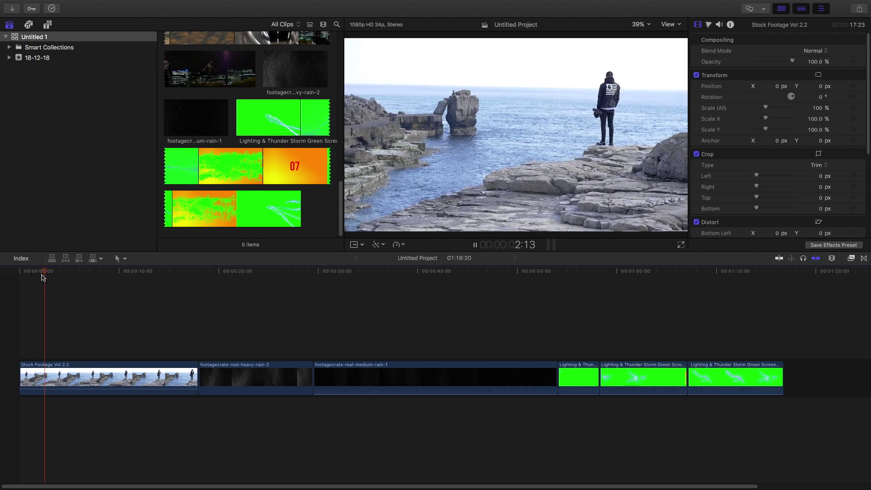
key(space)
click(62, 330)
click(82, 377)
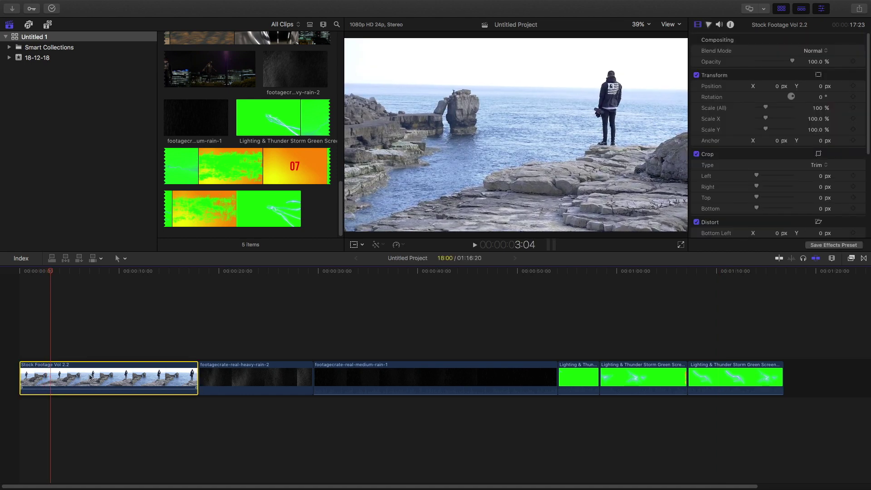
Step: Find the Day into Night effect by searching 'day' and apply it to the seaside clip
click(851, 259)
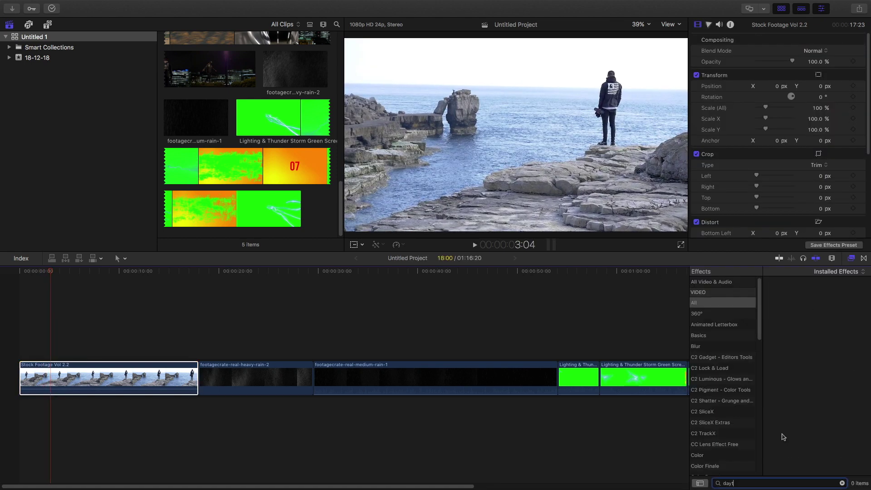
key(BackSpace)
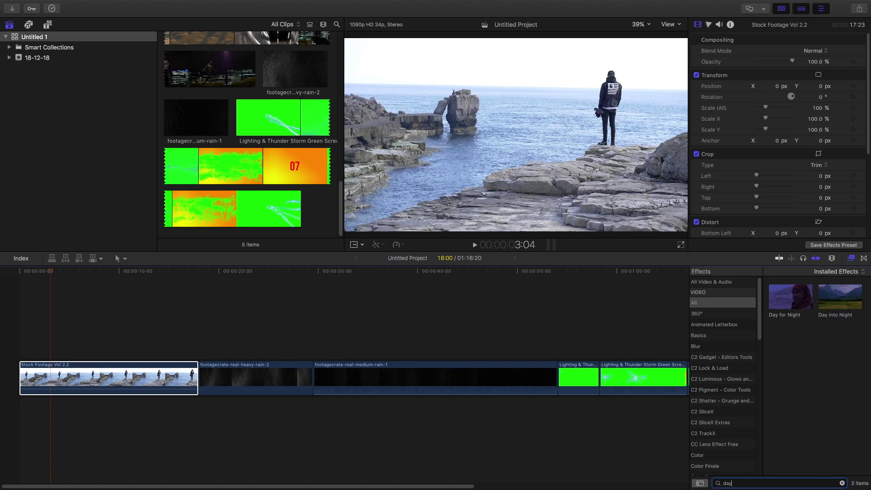
drag(834, 302, 93, 380)
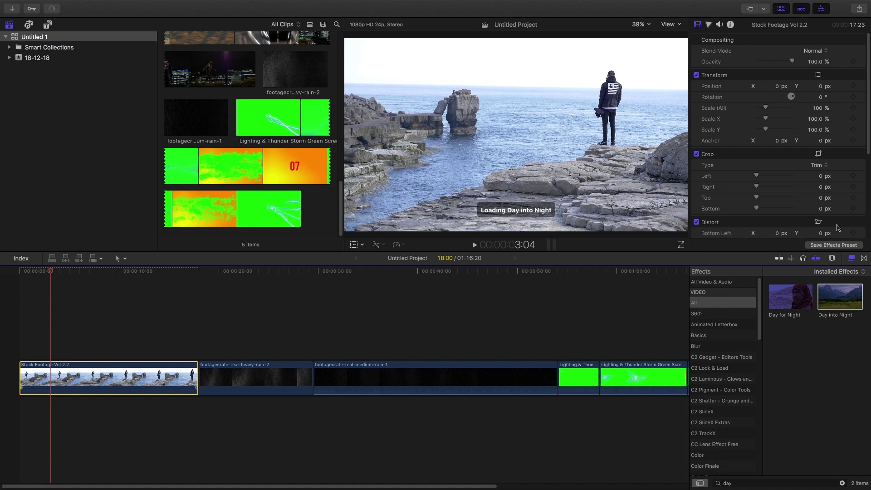
click(847, 259)
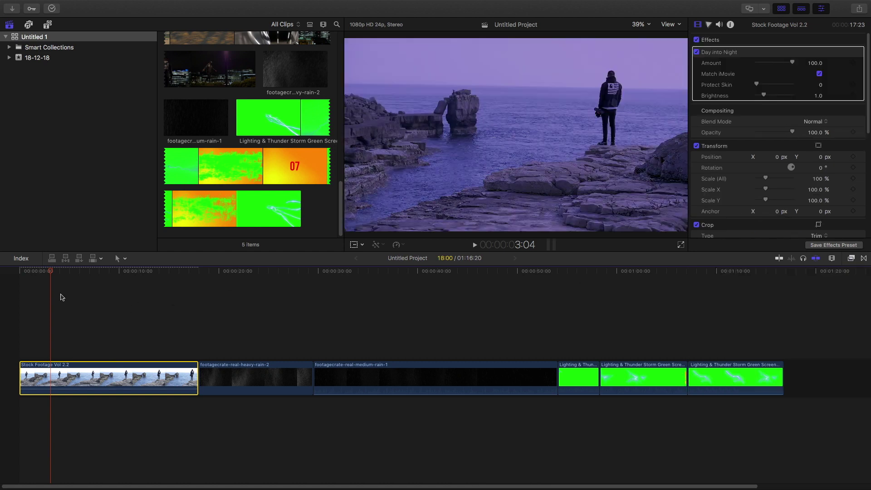
Step: Keyframe Day into Night Amount from 0 at the start to 100 about four seconds in, and turn off Match iMovie
drag(50, 275, 21, 278)
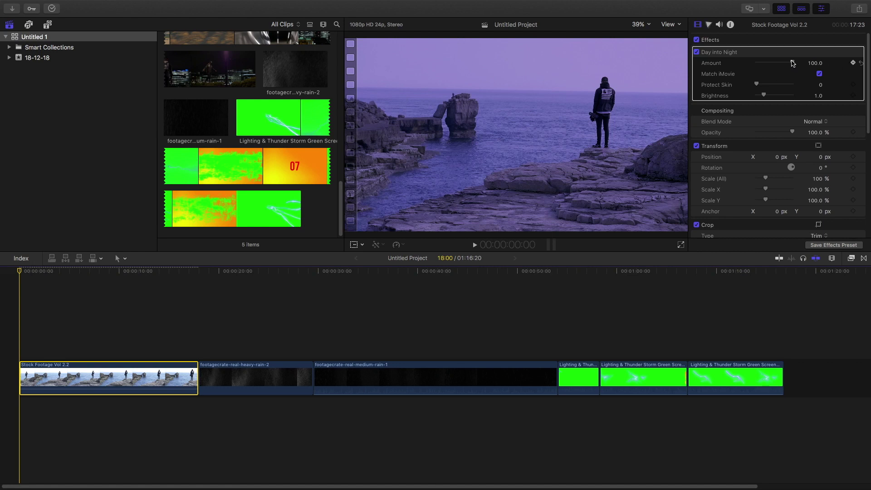
drag(793, 63, 699, 65)
click(64, 273)
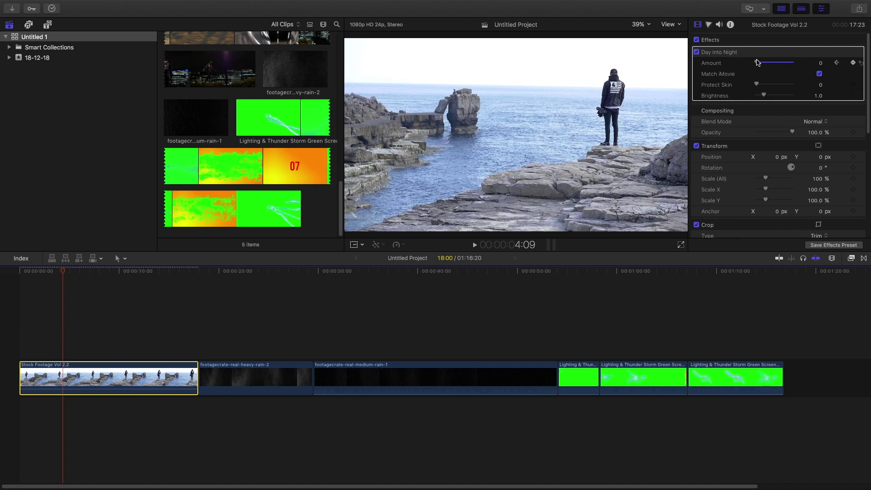
drag(764, 63, 759, 97)
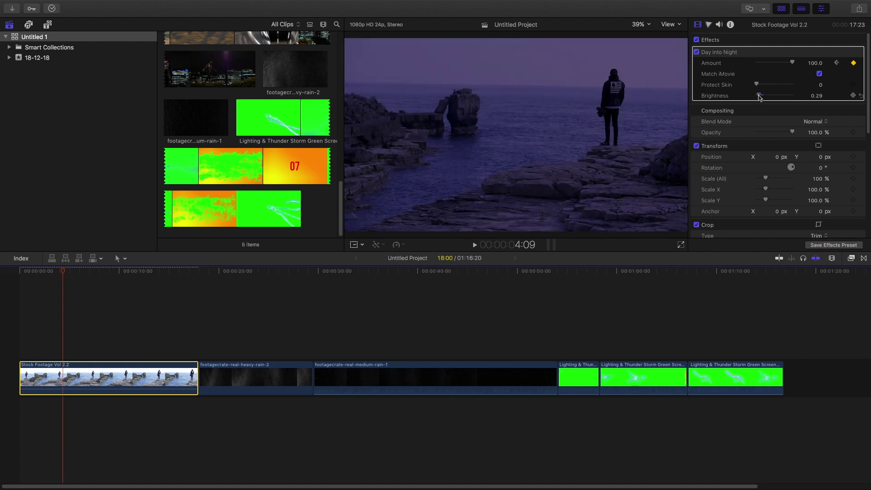
click(820, 74)
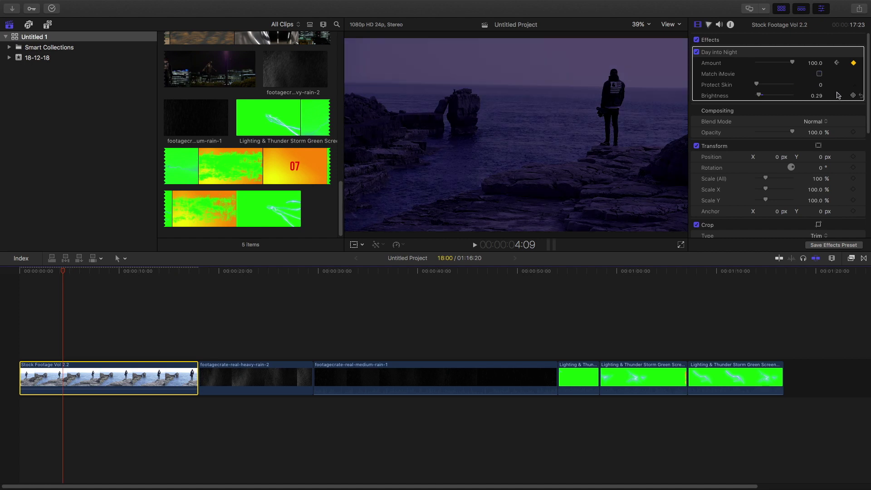
Step: Replay the day-to-night transition, then lift the heavy rain clip above the seaside footage
drag(60, 274, 7, 276)
key(space)
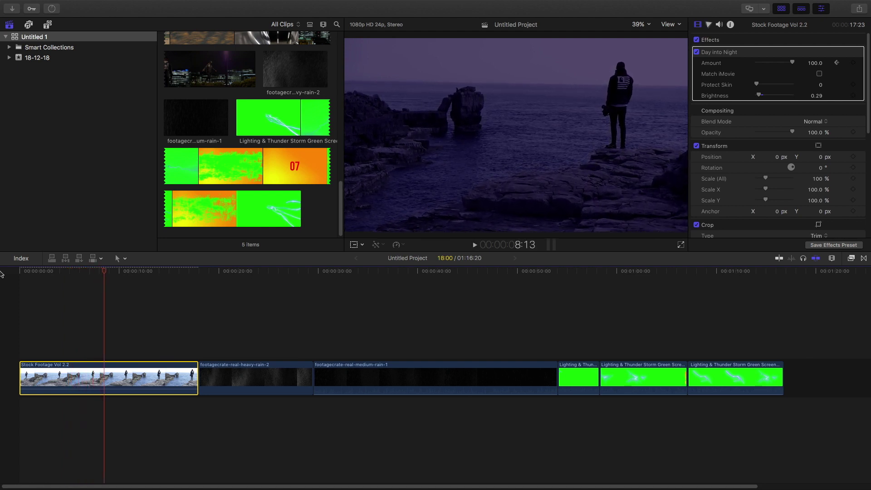
drag(225, 380, 88, 342)
Step: Connect the medium rain clip above the seaside footage and set its Blend Mode to Lighten
click(94, 272)
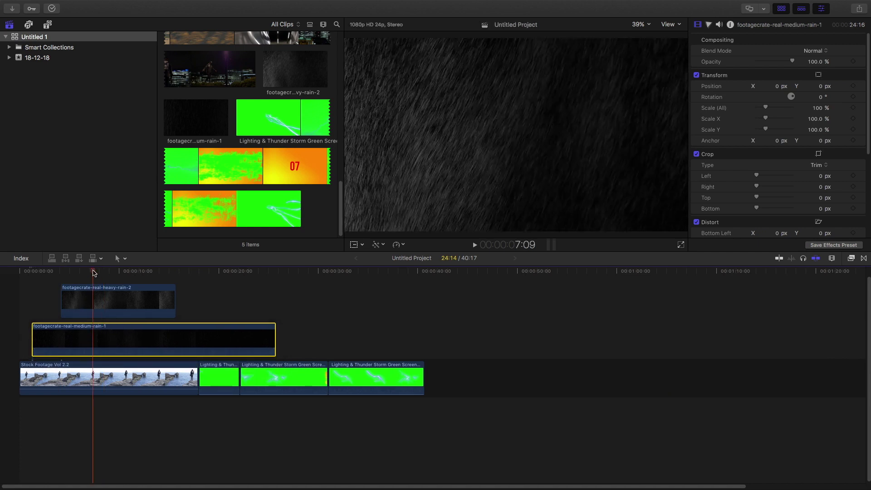
click(102, 303)
click(98, 332)
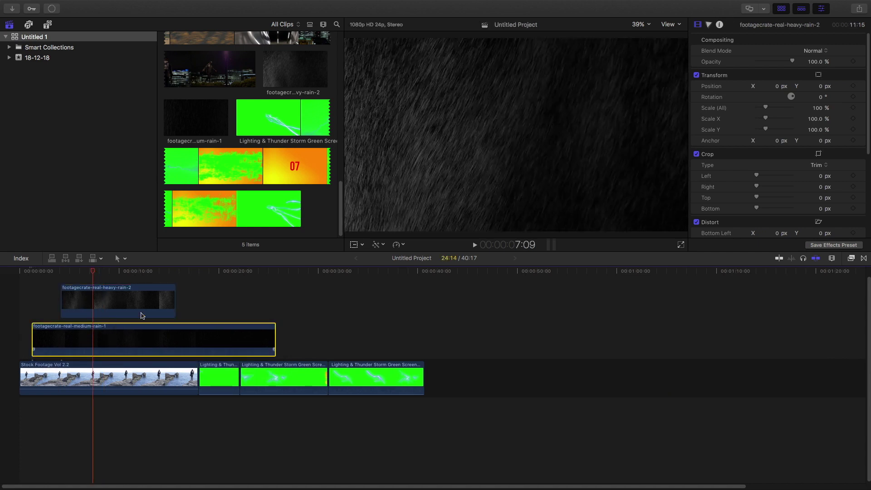
click(819, 52)
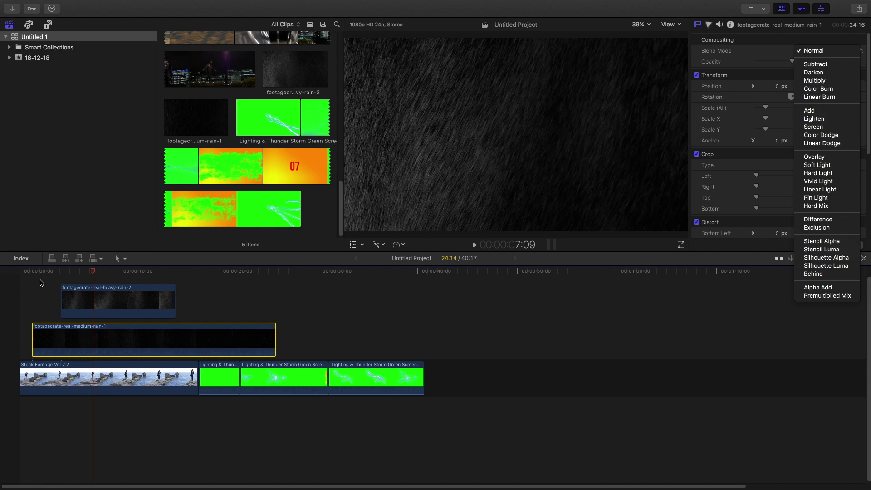
click(47, 272)
click(45, 273)
click(816, 51)
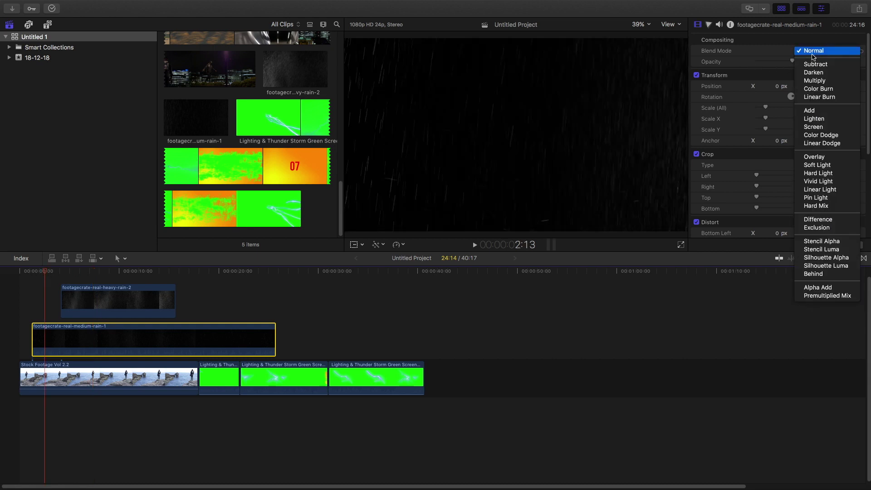
click(815, 119)
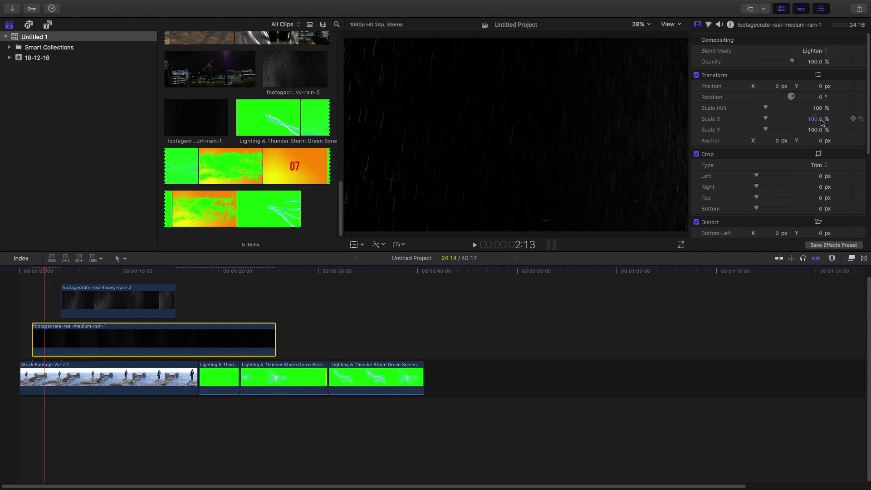
mouse_move(45, 267)
mouse_down()
mouse_move(60, 273)
mouse_move(53, 275)
mouse_up()
Step: Set the heavy rain clip's Blend Mode to Screen
click(76, 292)
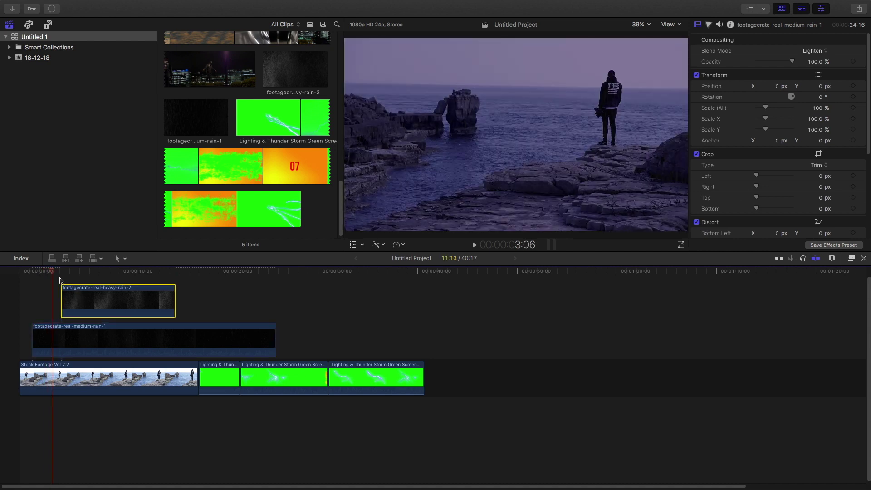
click(78, 274)
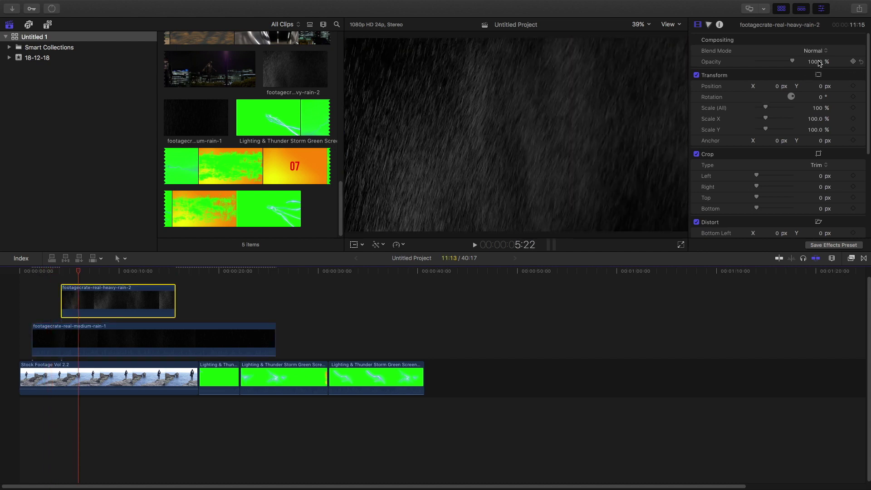
click(815, 51)
click(815, 119)
click(816, 51)
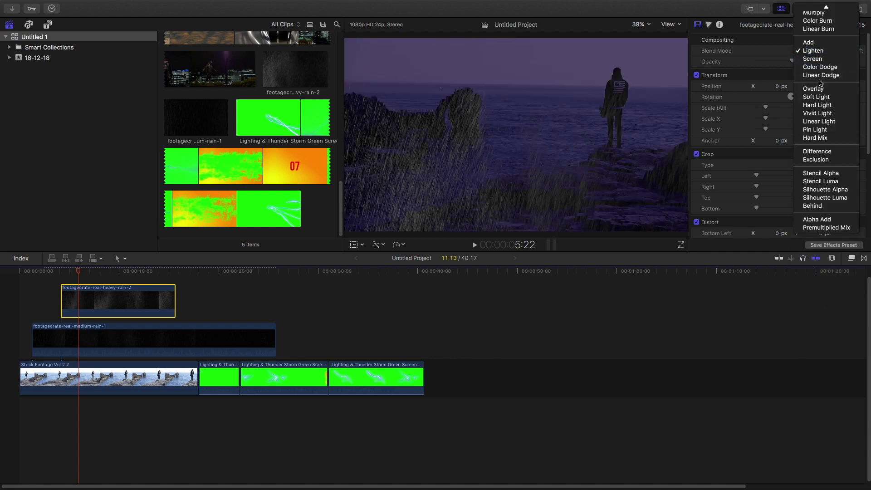
click(822, 58)
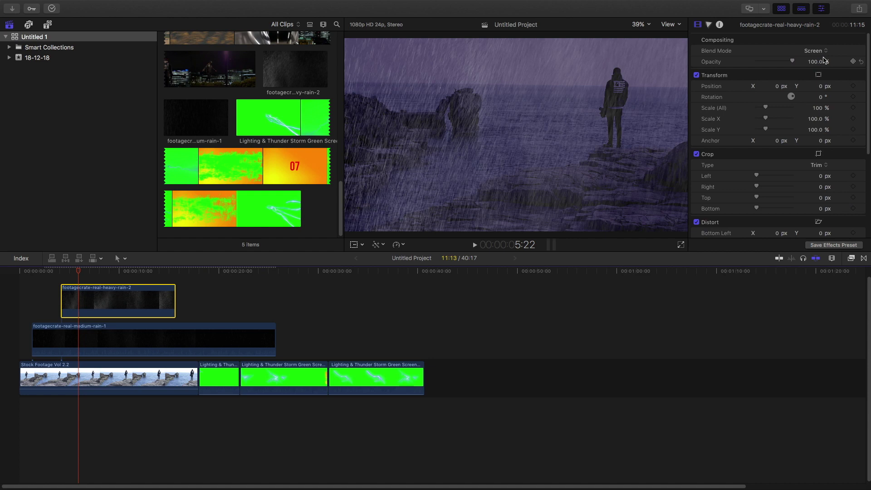
Step: Shift the heavy rain clip about +02:07 later, replay to check, and park the playhead near 6:11
click(30, 273)
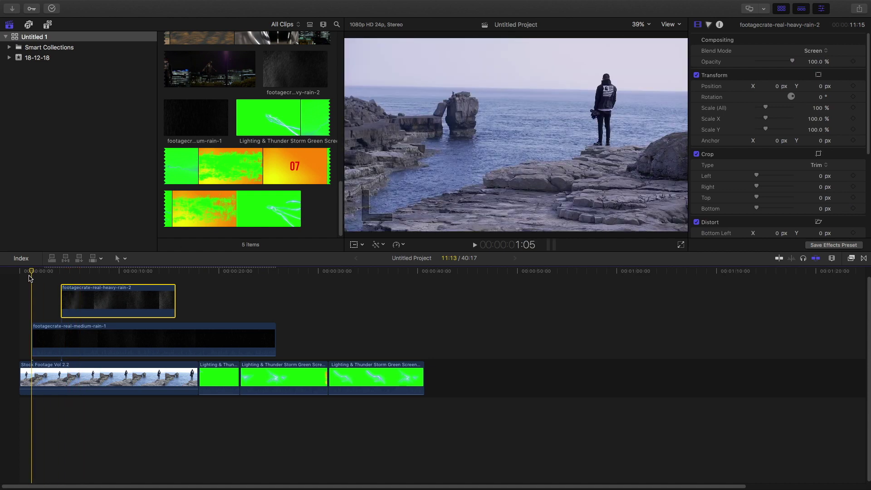
key(space)
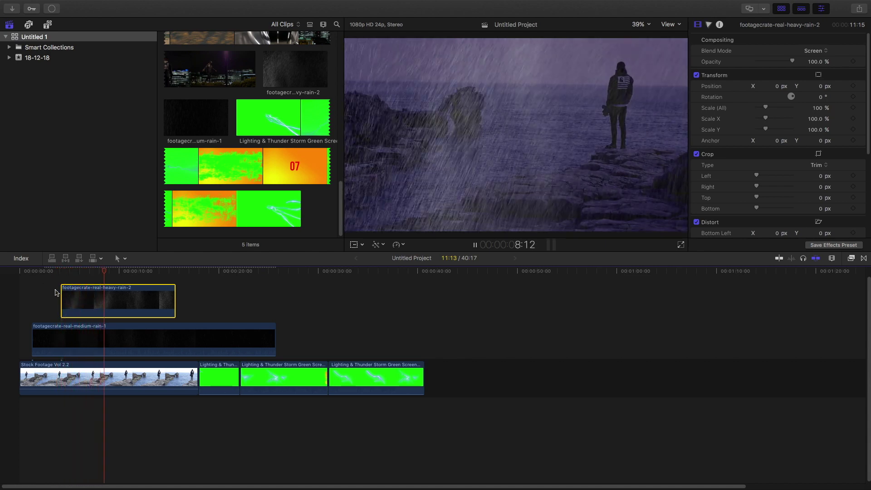
key(space)
drag(88, 299, 112, 302)
click(26, 272)
key(space)
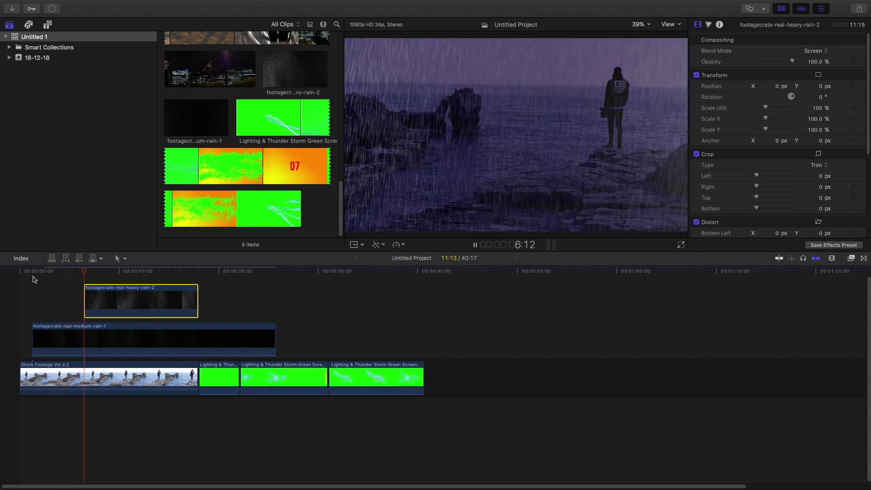
key(space)
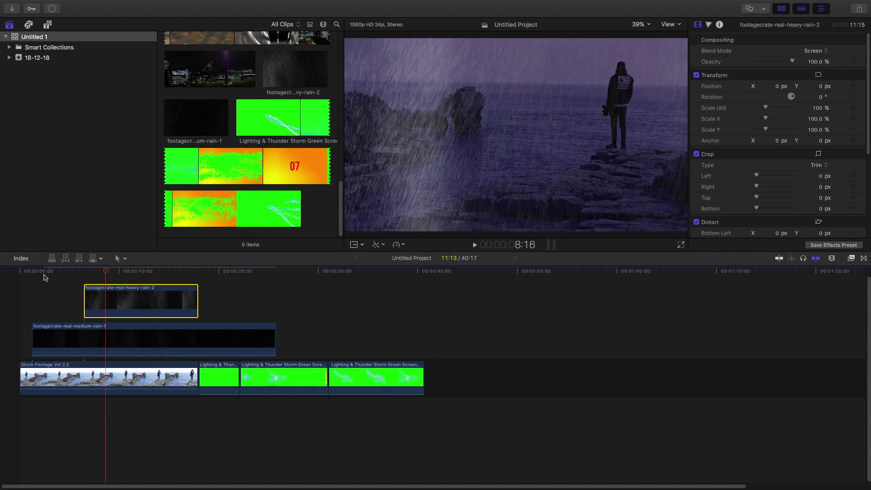
scroll(110, 289, up, 2)
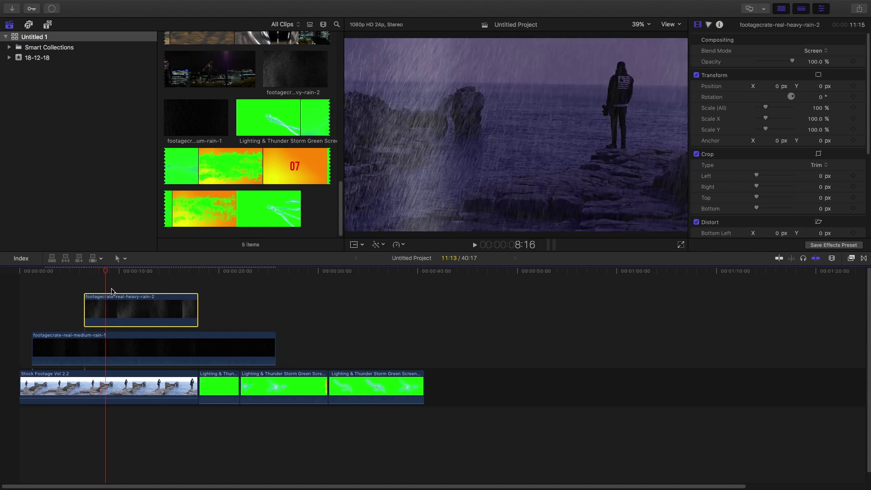
mouse_move(106, 271)
mouse_down()
mouse_move(87, 273)
mouse_move(116, 271)
mouse_up()
Step: Keyframe the heavy rain's opacity to fade in from 0% at about six seconds, lowering it to 61.3%
click(855, 61)
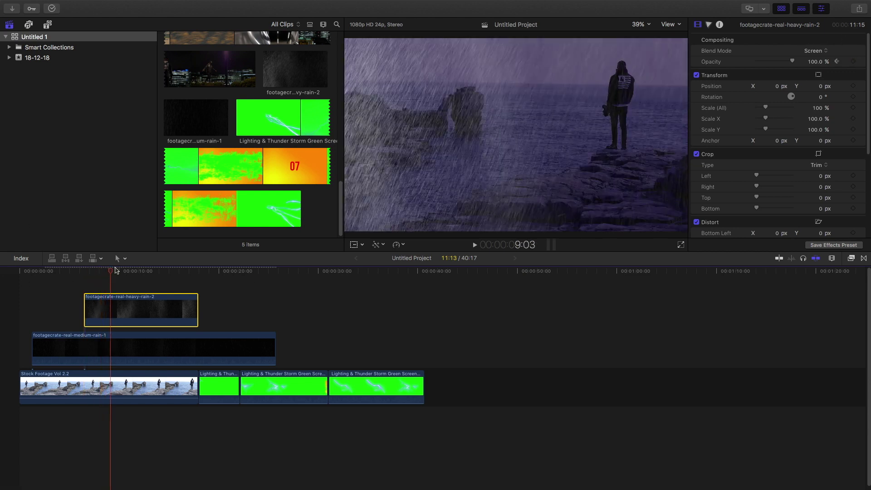
click(852, 61)
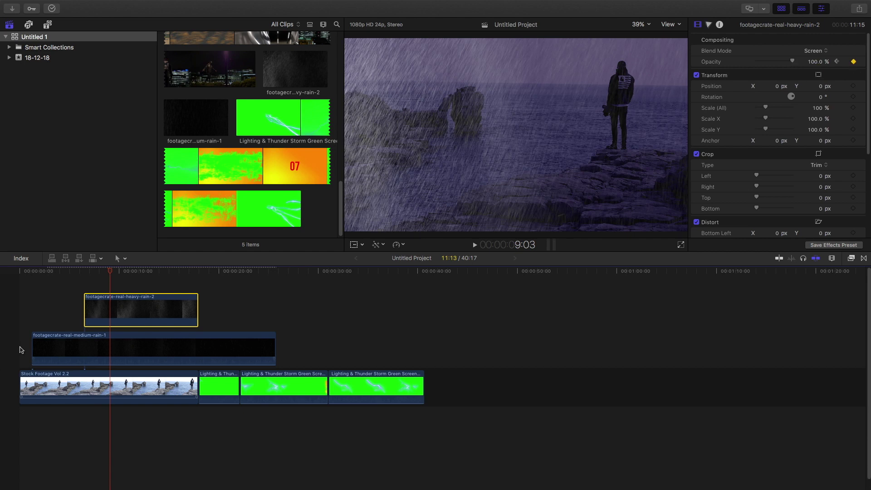
click(85, 271)
drag(781, 61, 753, 62)
drag(98, 275, 111, 276)
click(780, 62)
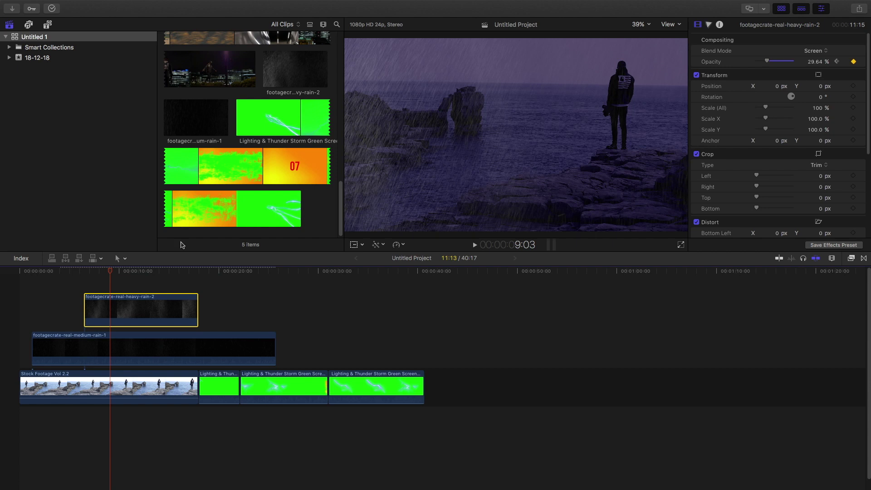
Step: Replay the rain composite, then lift the last lightning clip above the seaside shot
drag(53, 276, 25, 275)
key(space)
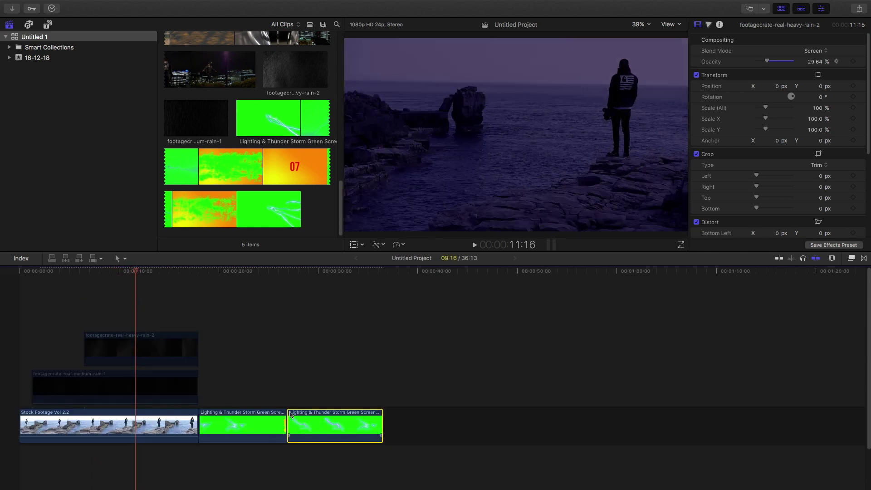
drag(318, 424, 134, 361)
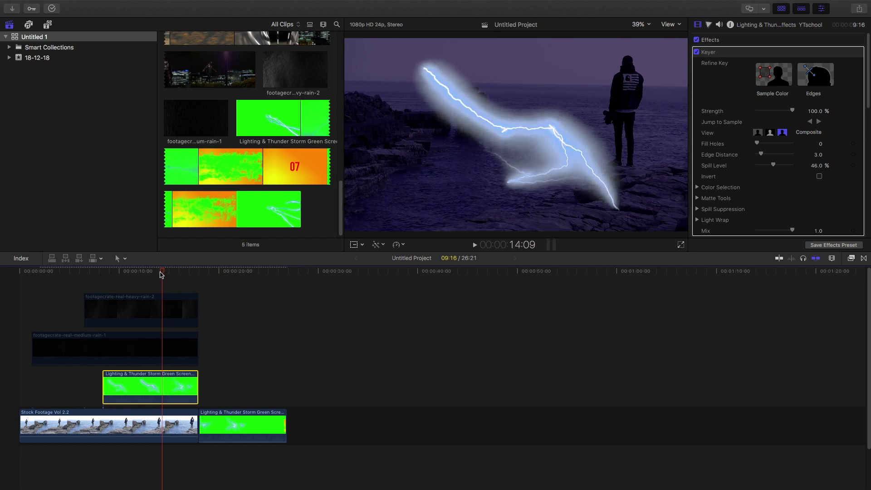
Step: Scale the lightning to 40% and move it into the upper-left sky using Transform, then play it back
right_click(511, 116)
click(527, 122)
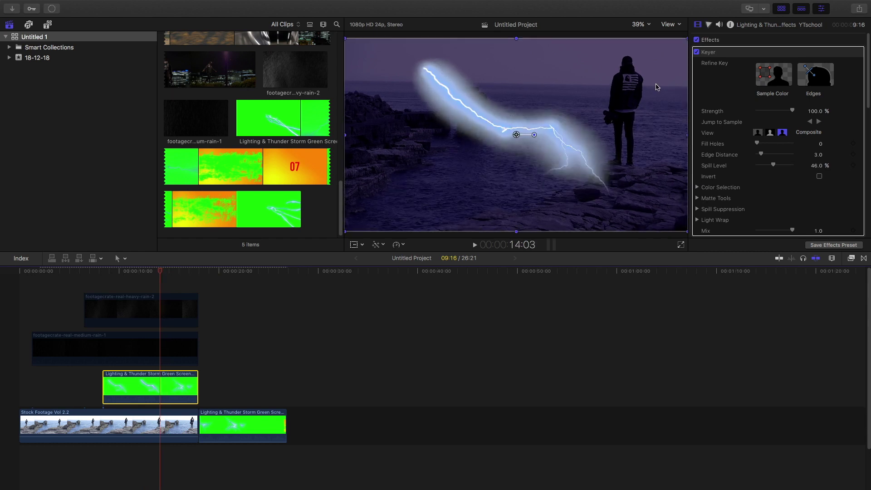
scroll(751, 154, down, 5)
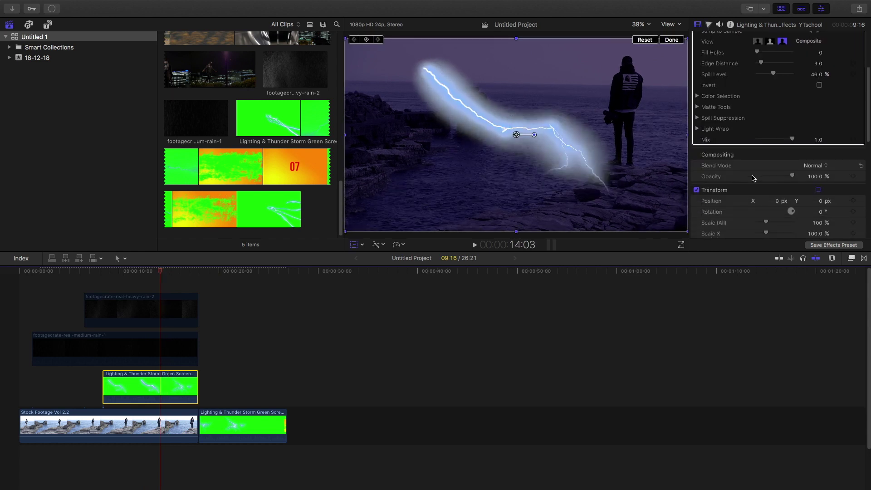
drag(759, 195, 762, 195)
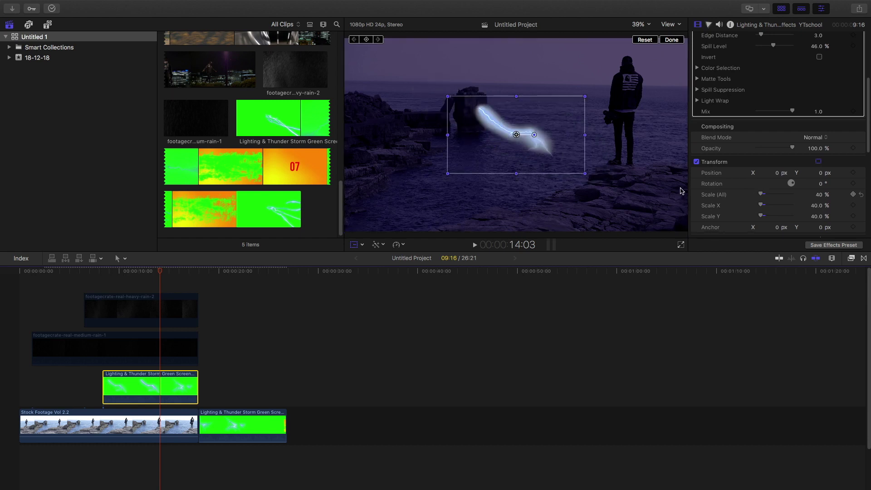
drag(547, 149, 487, 54)
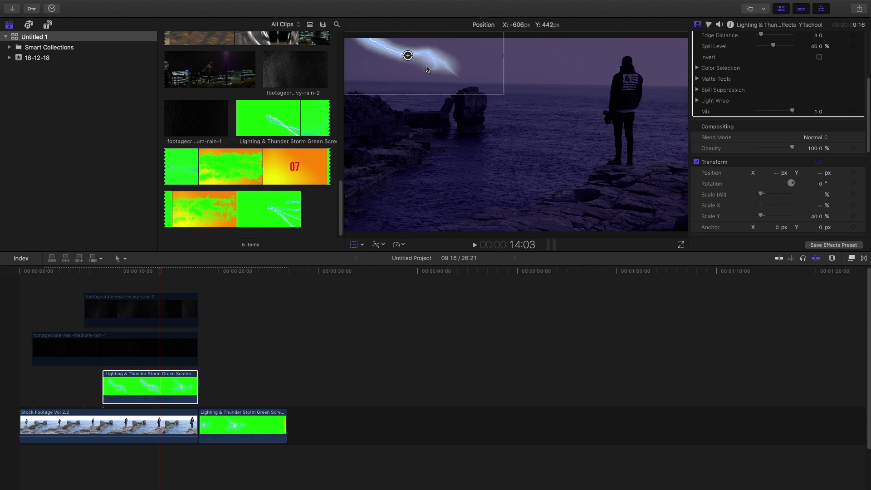
click(682, 42)
click(93, 271)
key(space)
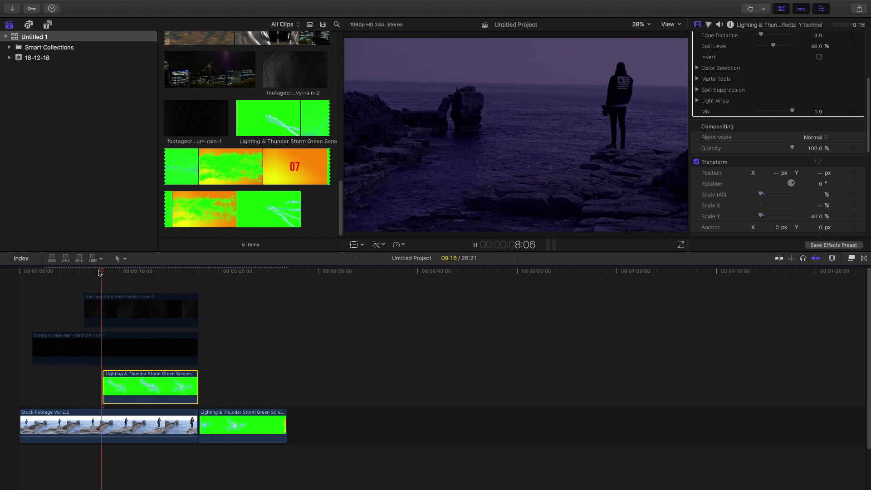
Step: Set the lightning's Blend Mode to Screen and its opacity to about 65.39%
key(space)
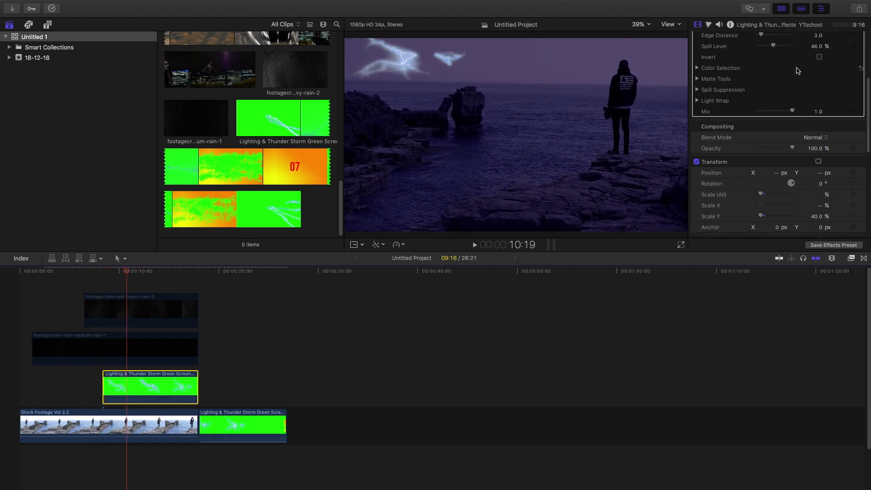
scroll(802, 68, up, 5)
scroll(762, 123, down, 5)
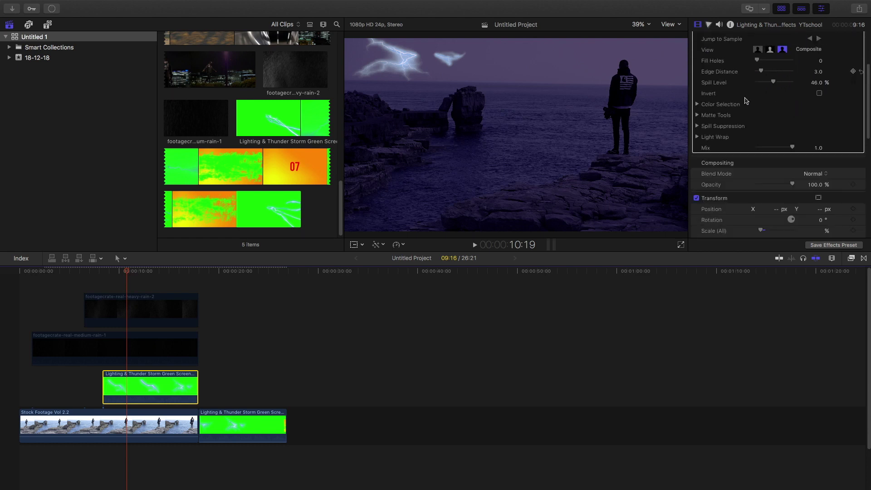
click(775, 119)
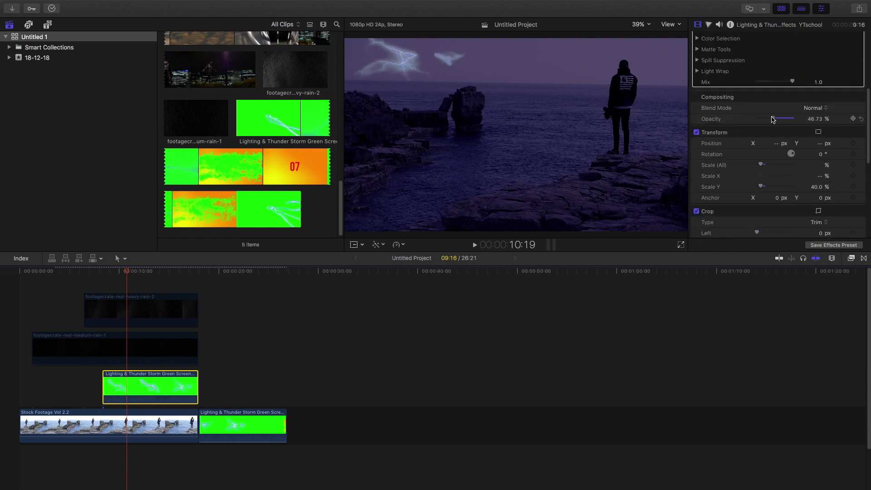
click(816, 107)
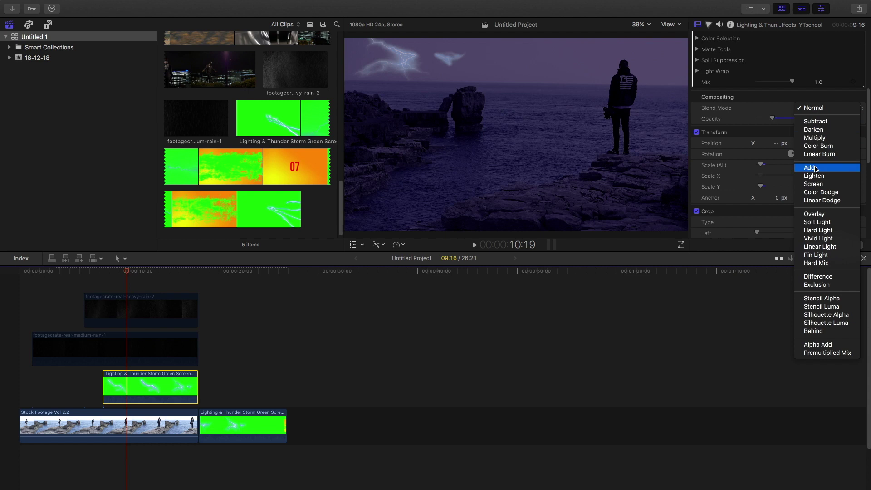
click(815, 186)
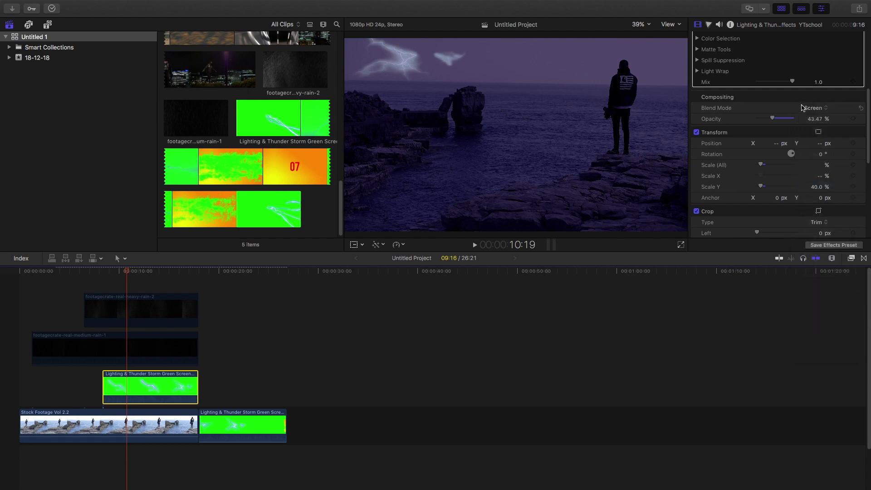
click(784, 119)
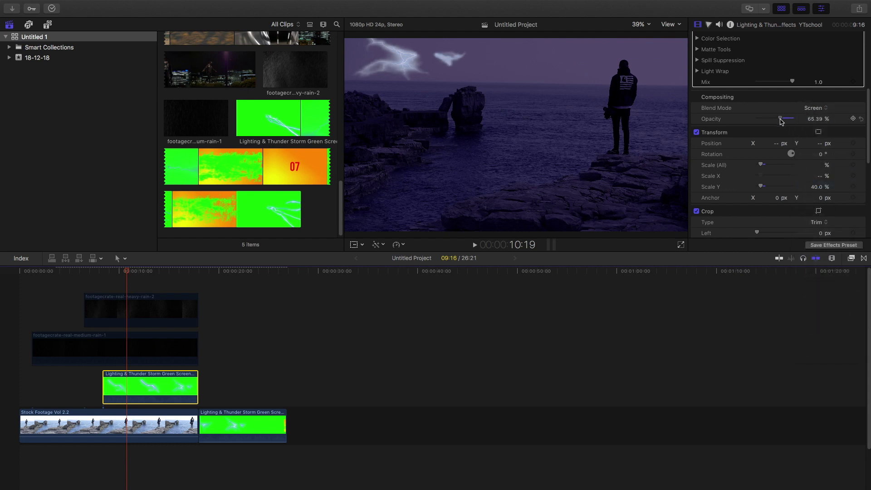
scroll(767, 116, up, 4)
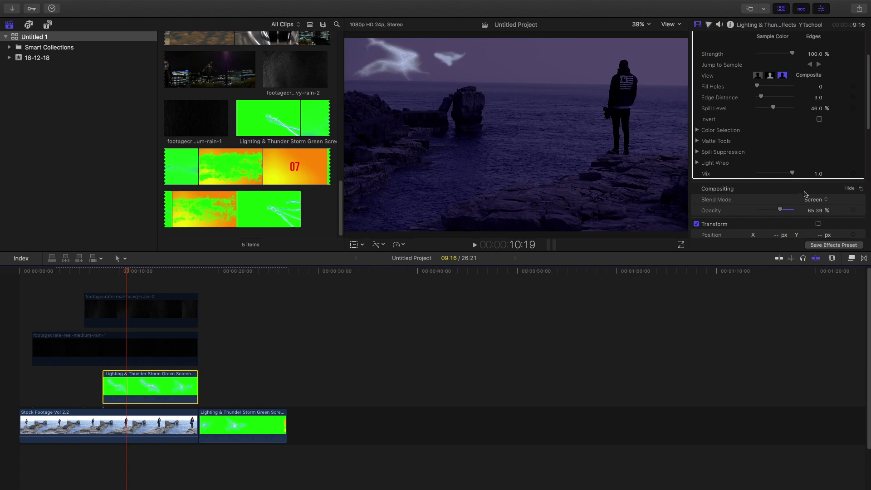
scroll(812, 199, down, 3)
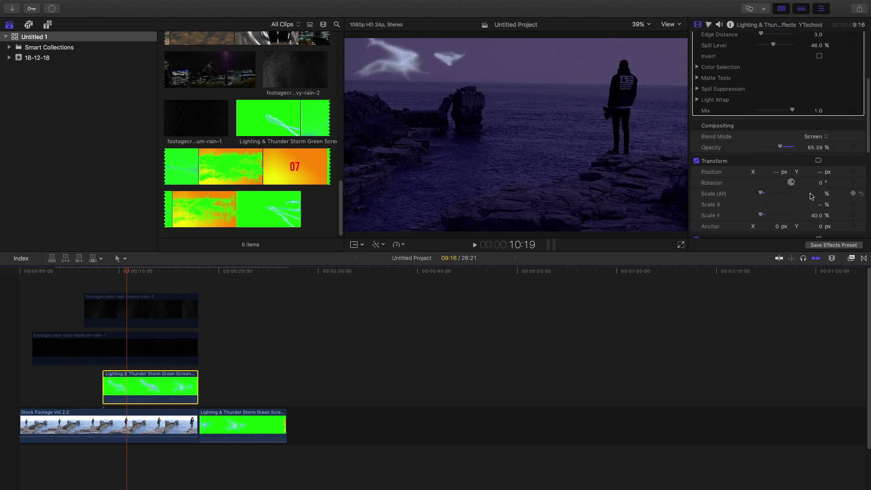
Step: Move the second lightning up-right in the sky, blend it with Screen at about 65.74% opacity, and replay
scroll(549, 310, down, 2)
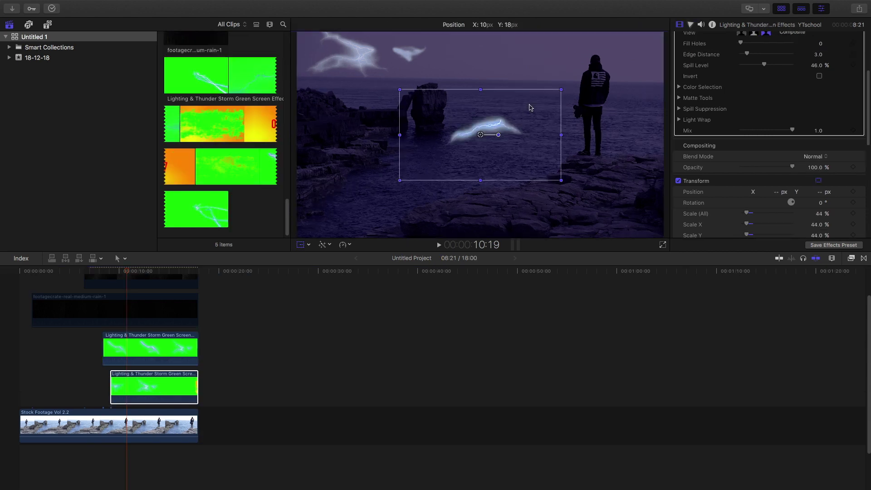
drag(475, 139, 553, 72)
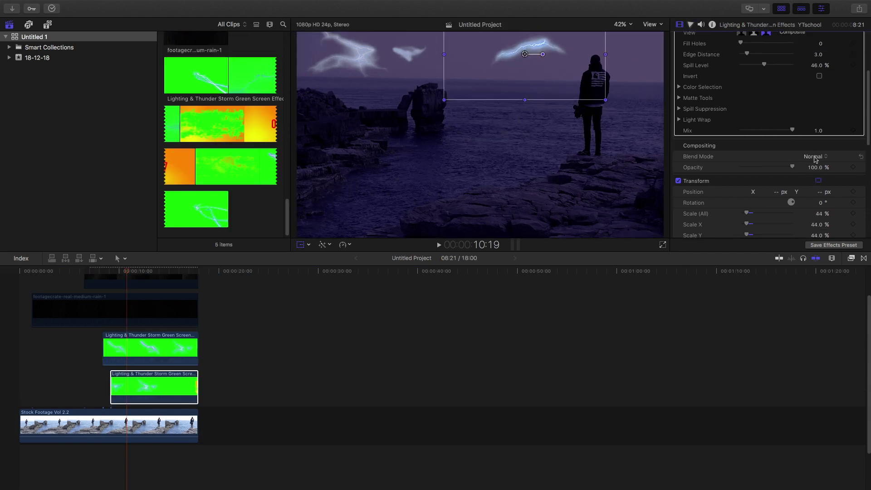
click(815, 156)
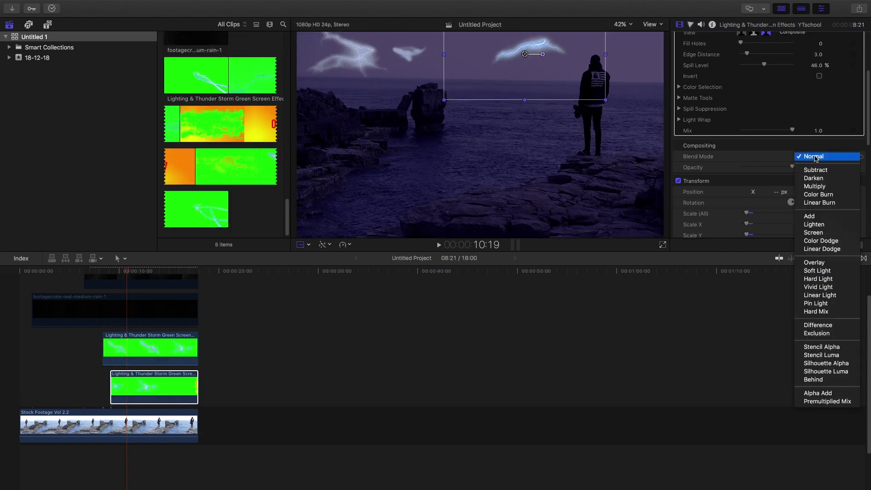
click(813, 232)
drag(792, 167, 761, 167)
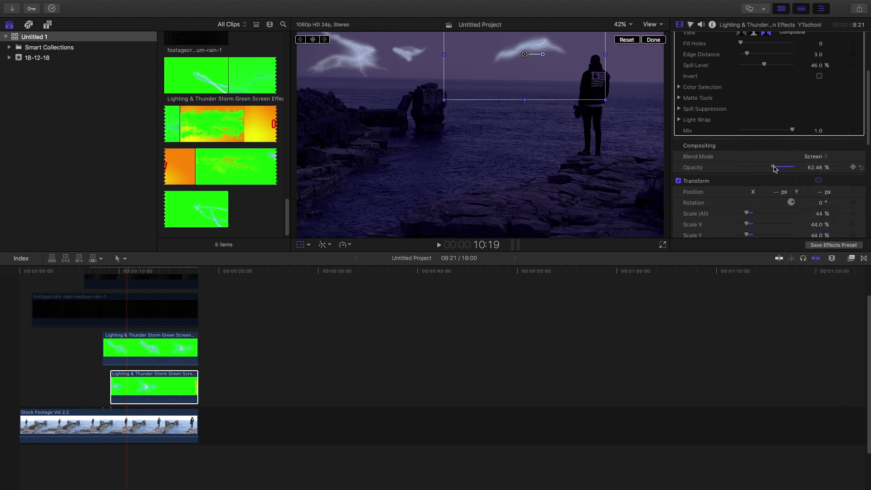
click(658, 41)
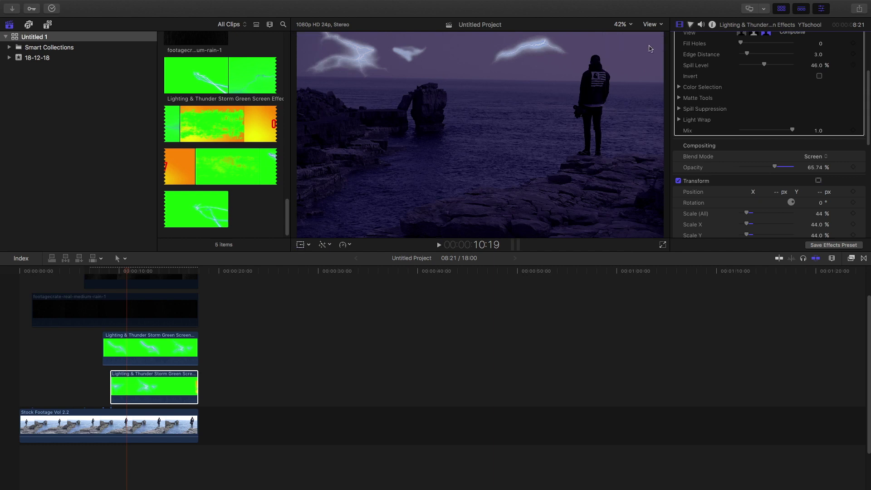
key(space)
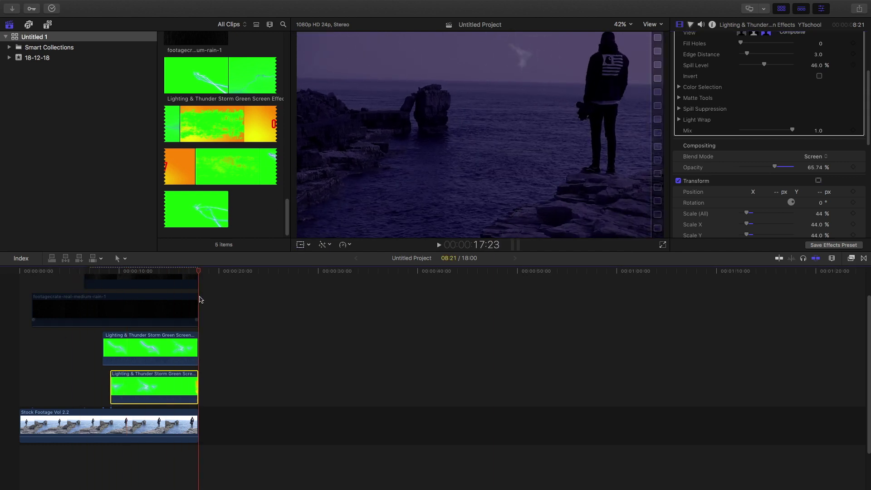
Step: Raise the second lightning's Position Y to 47 px and lower its Color Board Master exposure
key(space)
drag(819, 191, 818, 192)
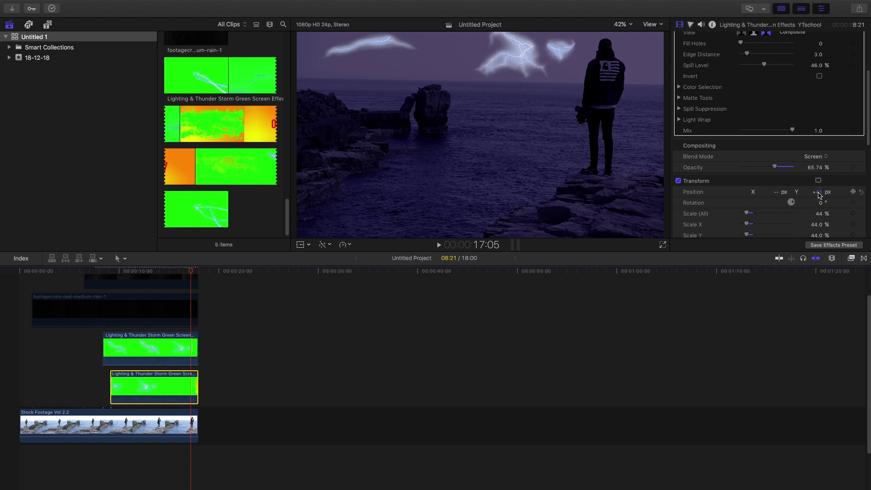
scroll(695, 39, up, 4)
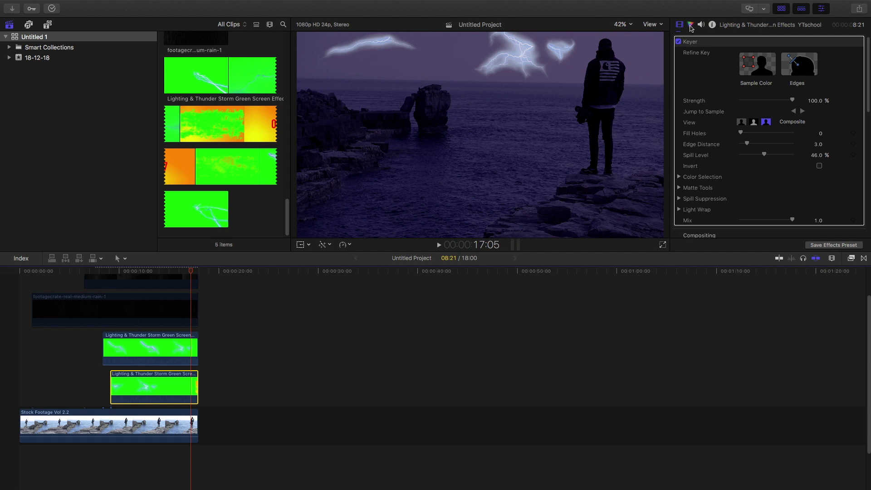
click(691, 25)
mouse_move(695, 119)
mouse_down()
mouse_move(695, 141)
mouse_move(698, 127)
mouse_up()
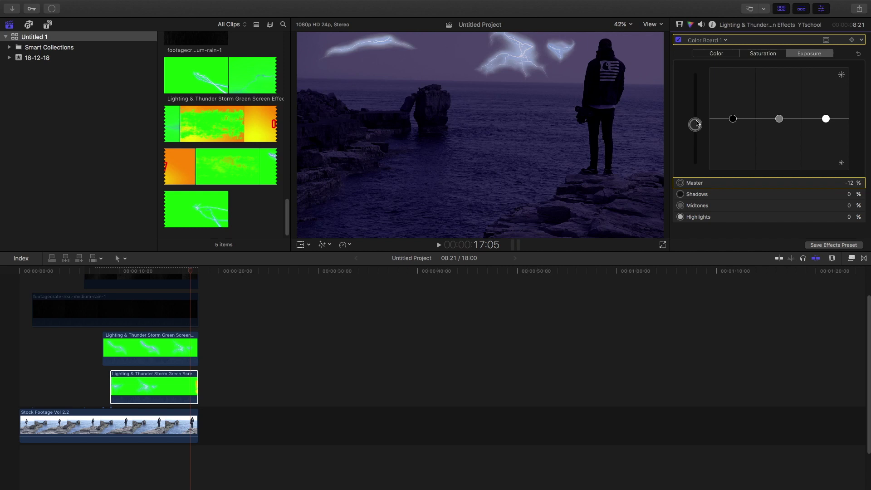
Step: Raise the second lightning's Color Board Highlights exposure to brighten the bolt
click(712, 56)
click(763, 55)
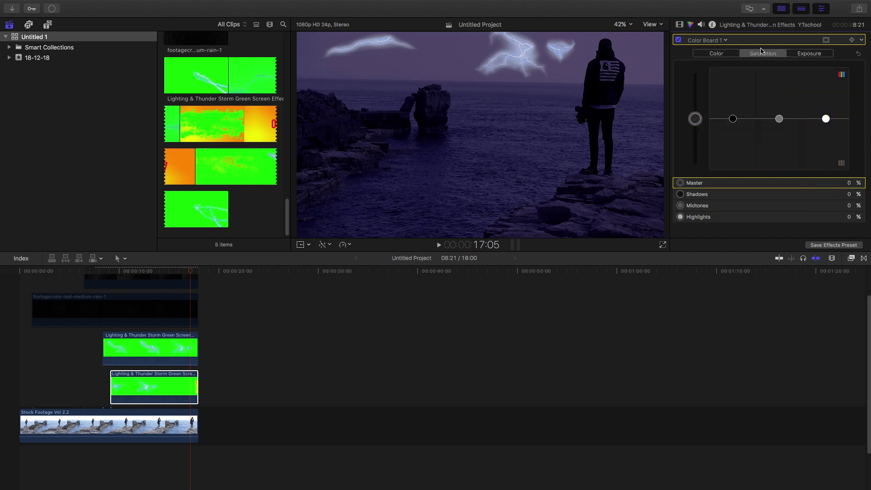
click(807, 53)
drag(826, 119, 827, 105)
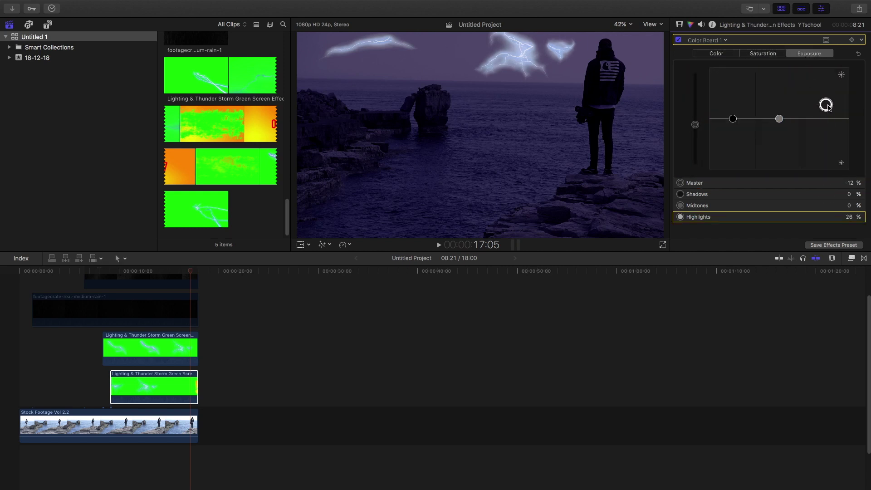
Step: Select the upper lightning clip, slightly lower its saturation, and return to the timeline start
click(144, 352)
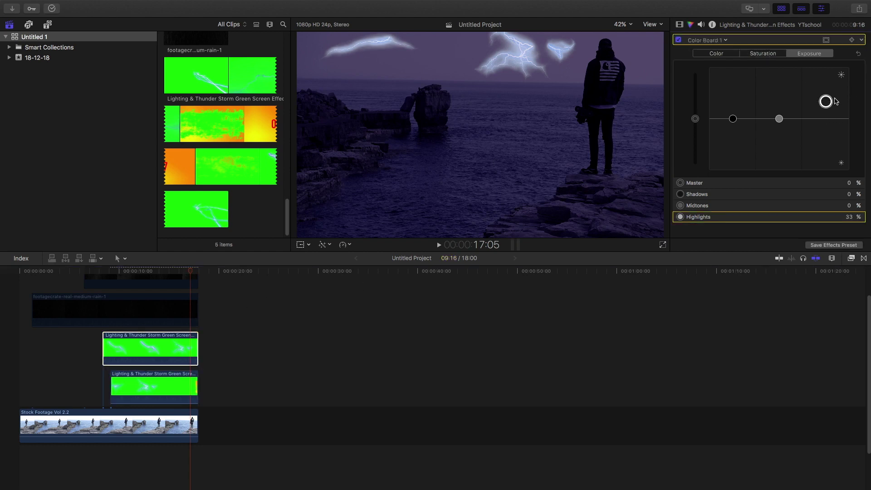
click(763, 53)
drag(696, 118, 695, 123)
scroll(204, 304, up, 3)
drag(224, 292, 155, 353)
click(187, 272)
drag(180, 272, 14, 276)
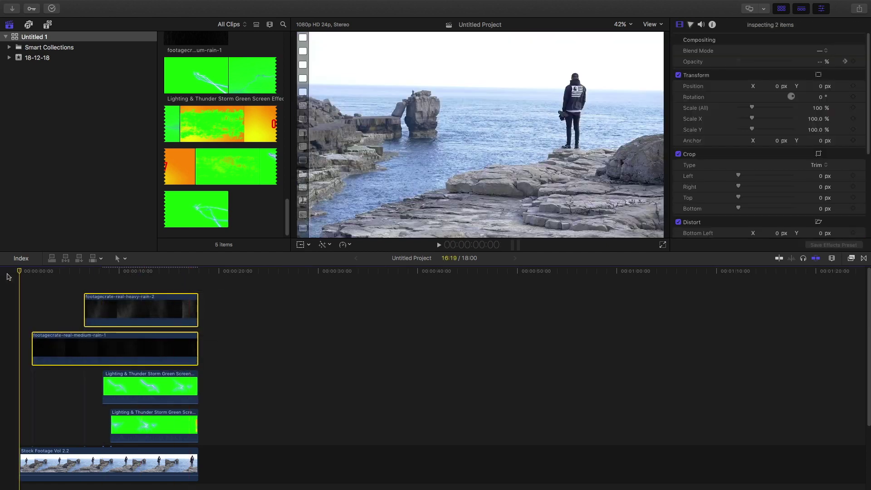
Step: Check the background rendering progress of the finished storm composite
click(52, 9)
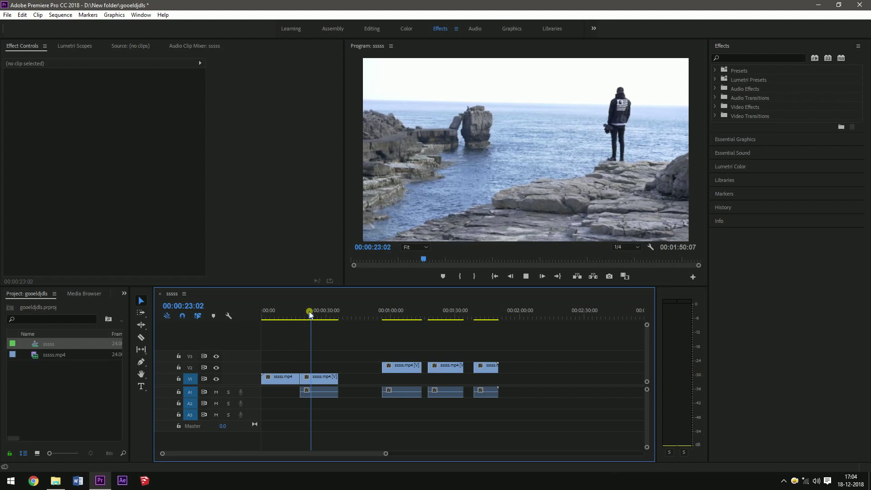
Step: Play back the Premiere Pro seaside sequence, jumping through the night and rain sections
drag(310, 314, 272, 318)
key(space)
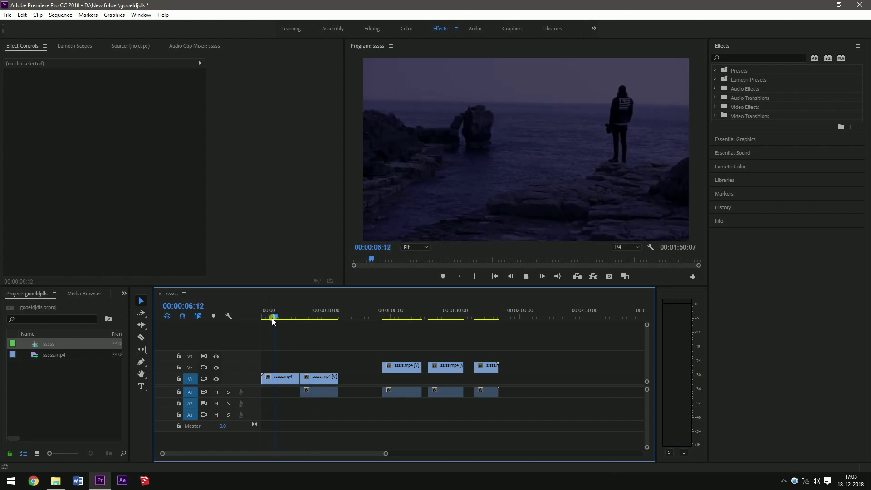
click(388, 302)
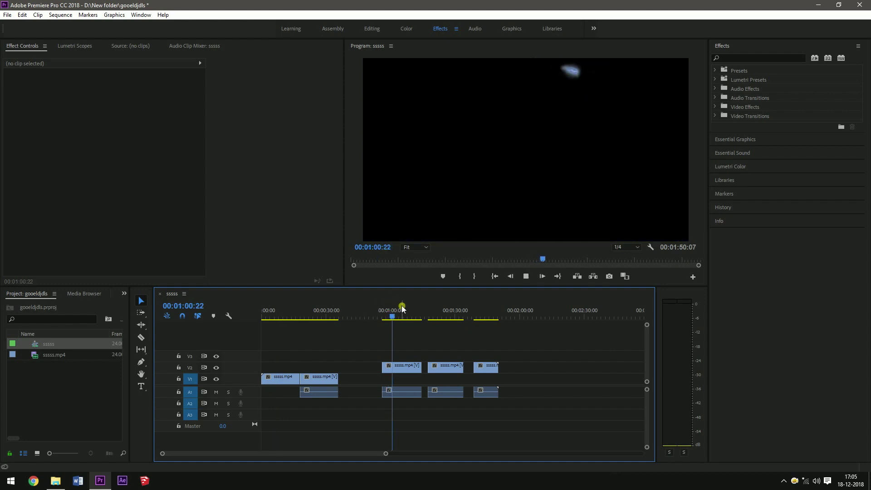
click(440, 313)
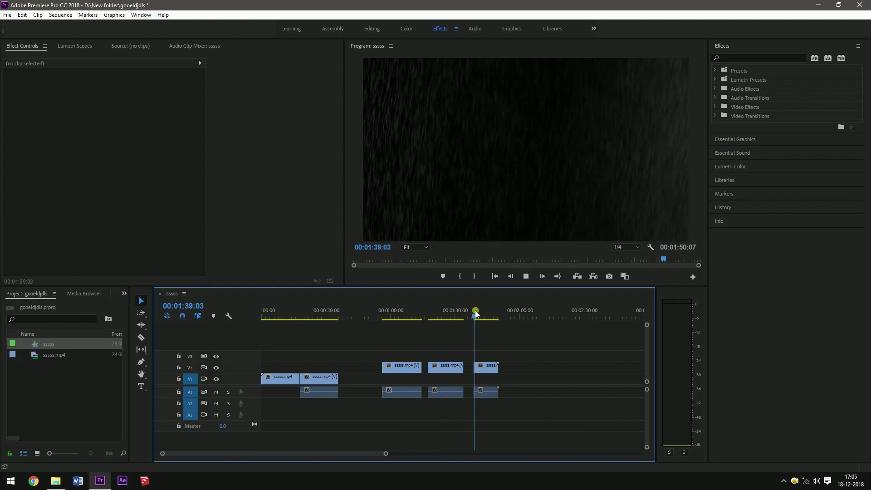
click(287, 382)
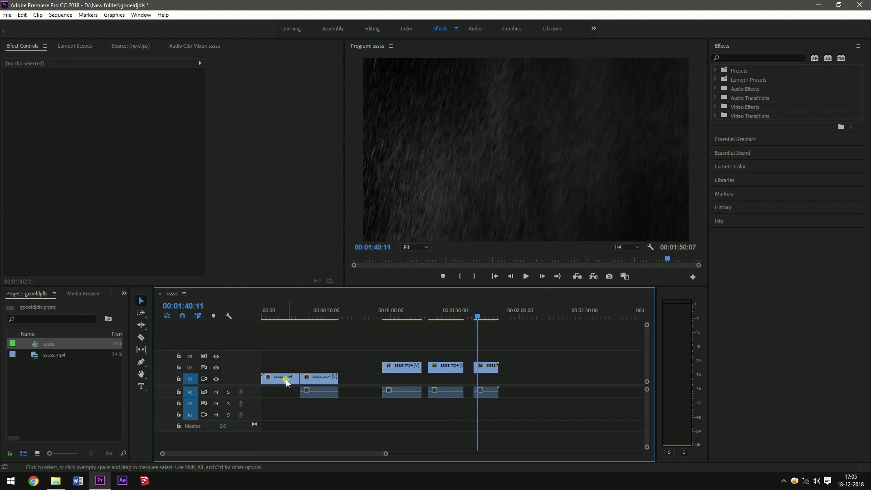
Step: Stack the first clip on V2 above the second, move both to 00:00, and close the gap
click(279, 323)
mouse_move(279, 378)
mouse_down()
mouse_move(317, 384)
mouse_move(279, 383)
mouse_up()
click(274, 316)
drag(275, 317, 252, 316)
drag(514, 339, 397, 395)
drag(389, 366, 318, 366)
drag(385, 454, 255, 453)
click(289, 367)
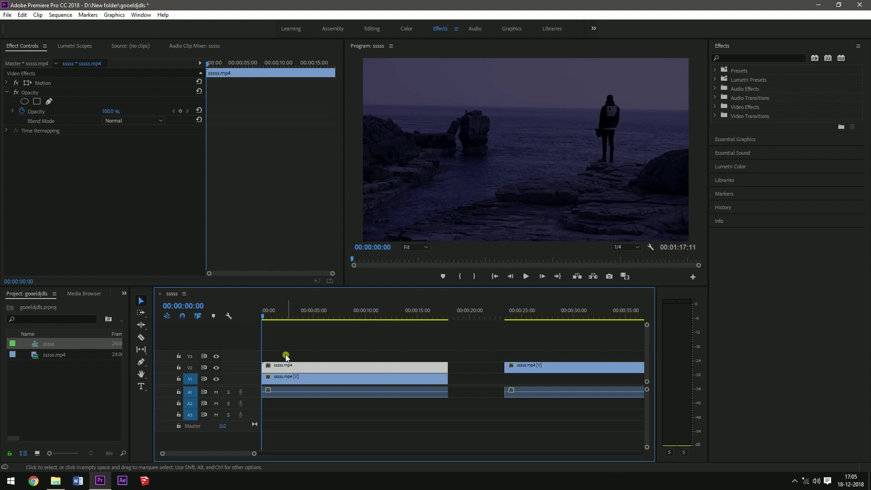
Step: Keyframe the night layer's opacity from 0% at the start to 100% at 00:00:05:06
click(180, 111)
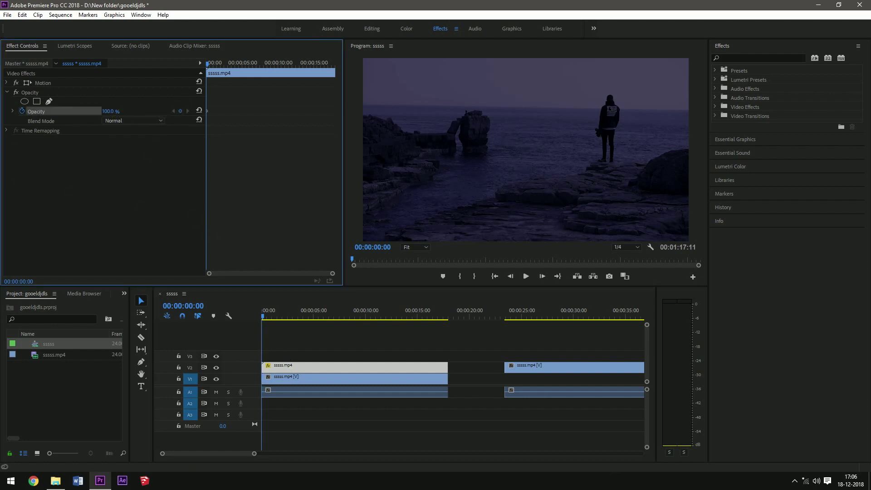
click(316, 317)
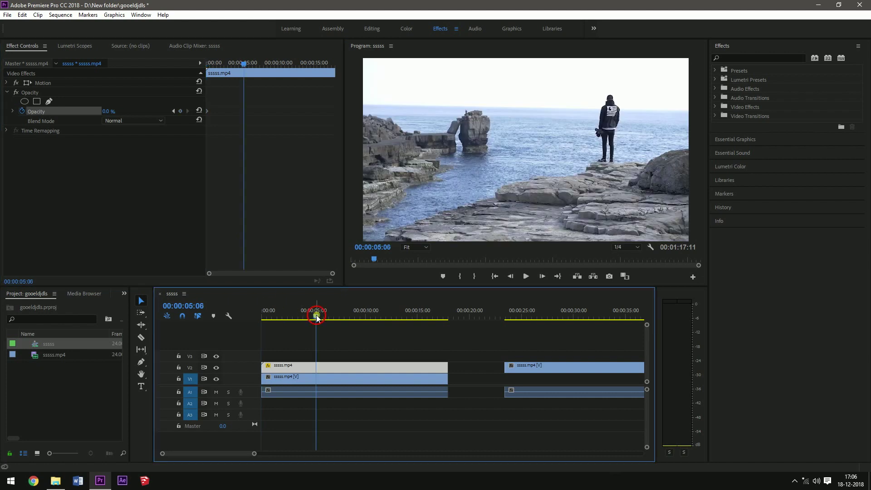
click(180, 111)
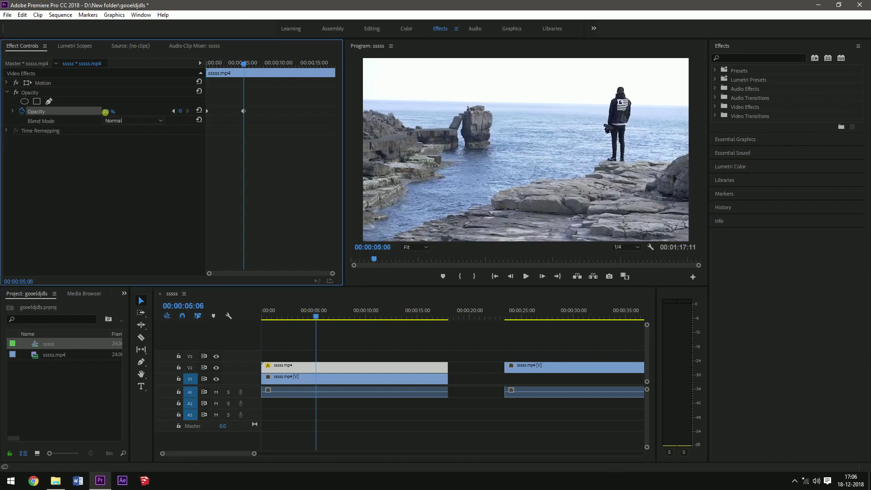
click(116, 112)
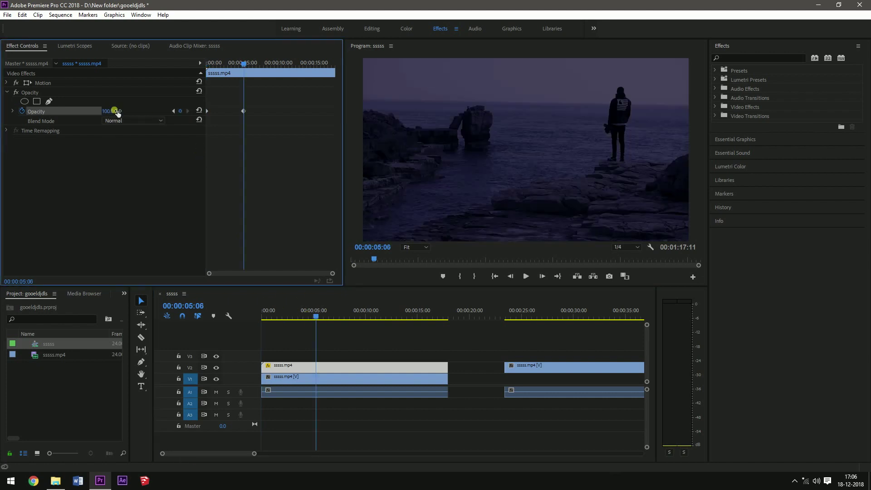
Step: Play back the day-to-night fade, then drag the lightning clip toward the stacked shots
drag(281, 318, 303, 313)
key(space)
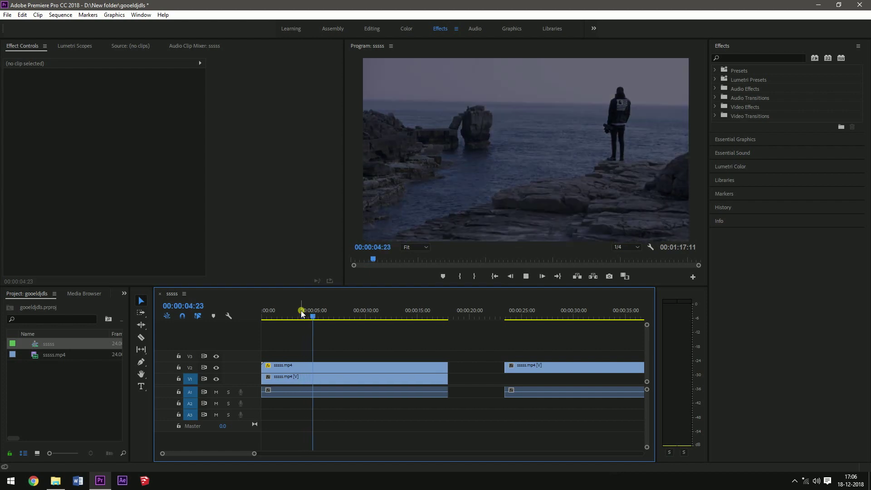
click(267, 314)
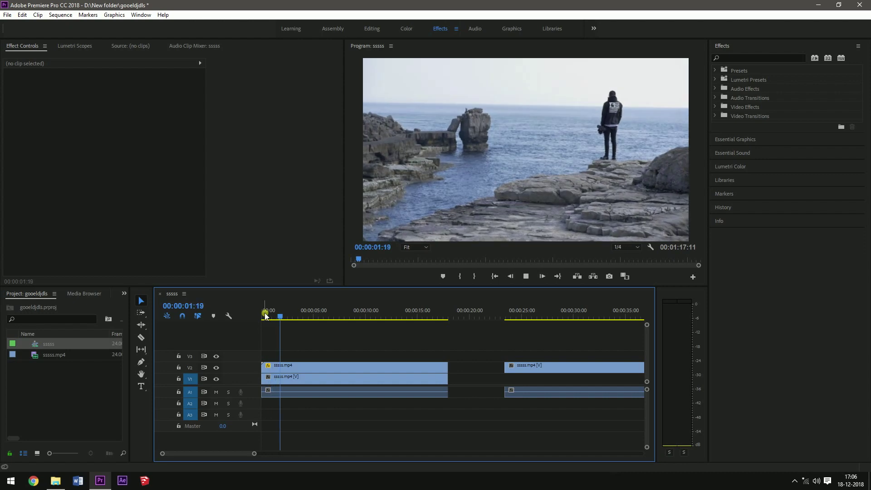
drag(516, 366, 314, 352)
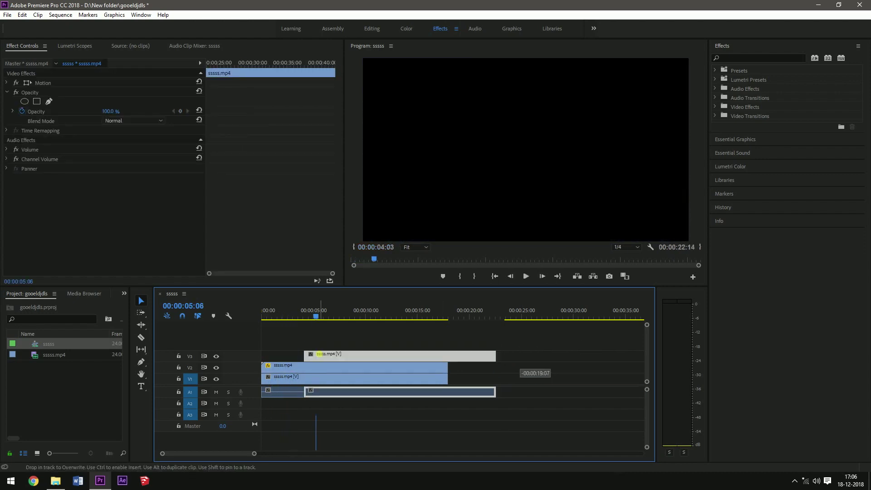
Step: Drop the lightning clip on V3, cut it at 00:00:13:00, and move one piece to V4
click(380, 314)
drag(379, 316, 396, 323)
key(ctrl+k)
drag(399, 356, 398, 355)
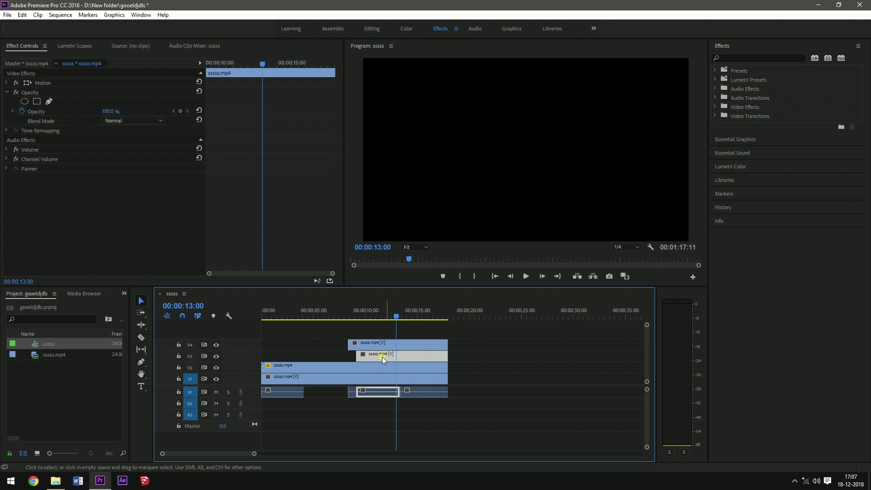
Step: Set the Blend Mode of both lightning pieces to Screen
click(109, 121)
click(136, 213)
click(393, 343)
click(149, 122)
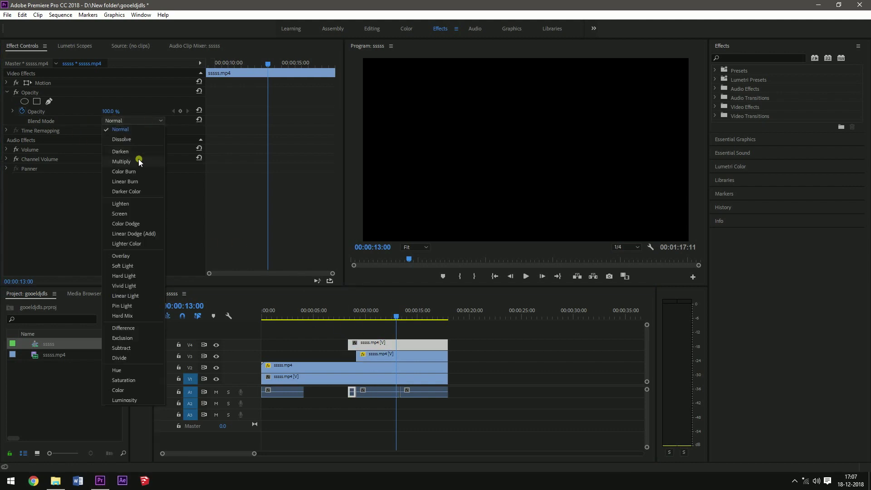
click(132, 214)
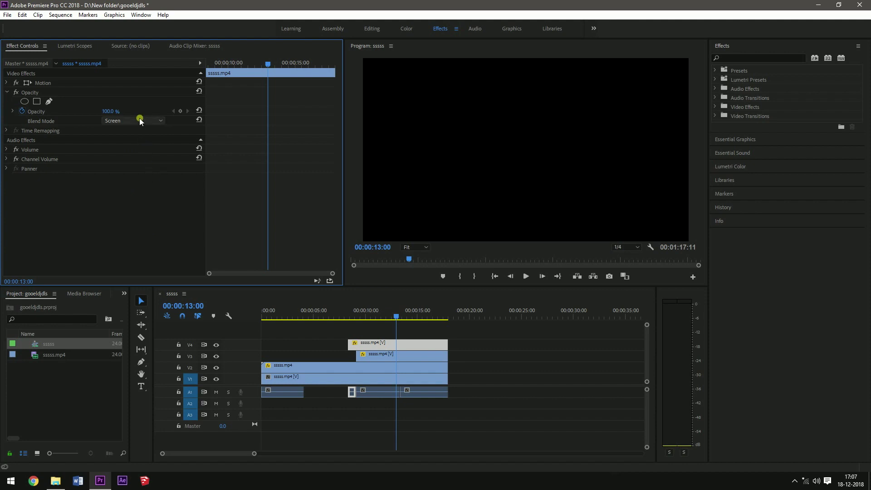
Step: Preview the lightning over the night shot and render the selection via Sequence > Render Selection
drag(394, 313, 329, 314)
key(space)
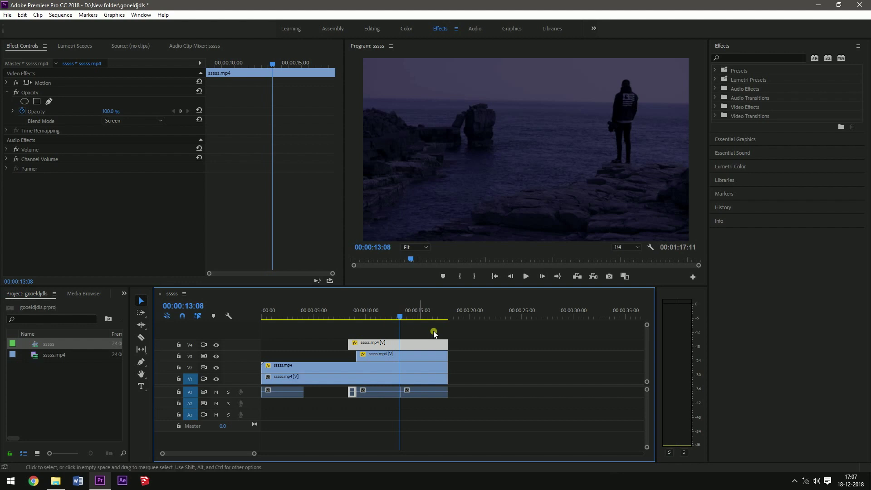
shift+click(409, 356)
click(60, 15)
click(68, 59)
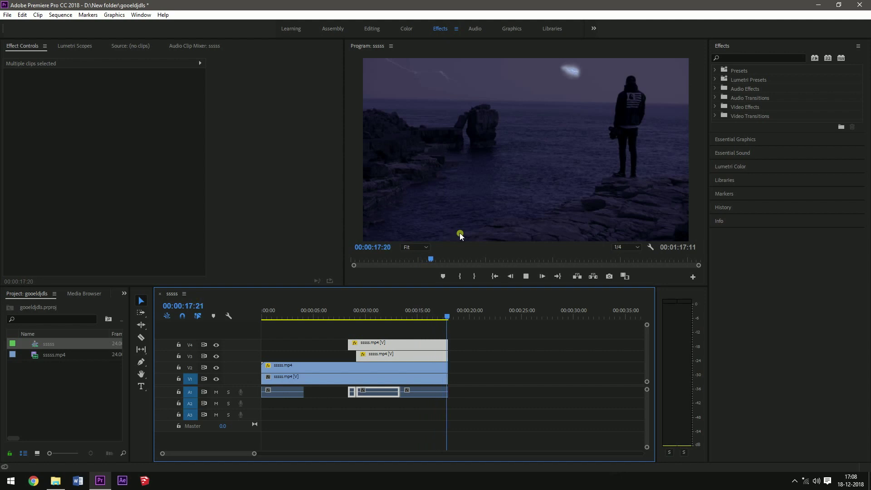
Step: Play back the rendered lightning composite from about nine seconds
click(359, 317)
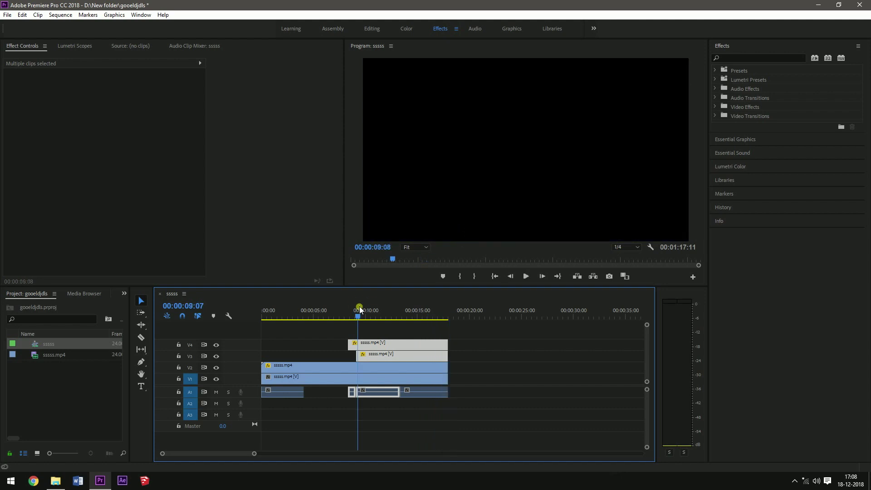
click(376, 326)
drag(373, 318, 346, 316)
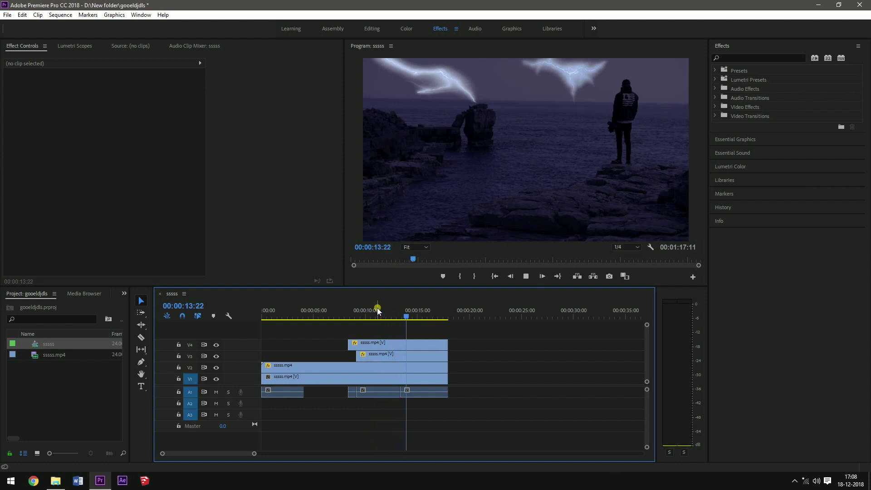
key(space)
key(space)
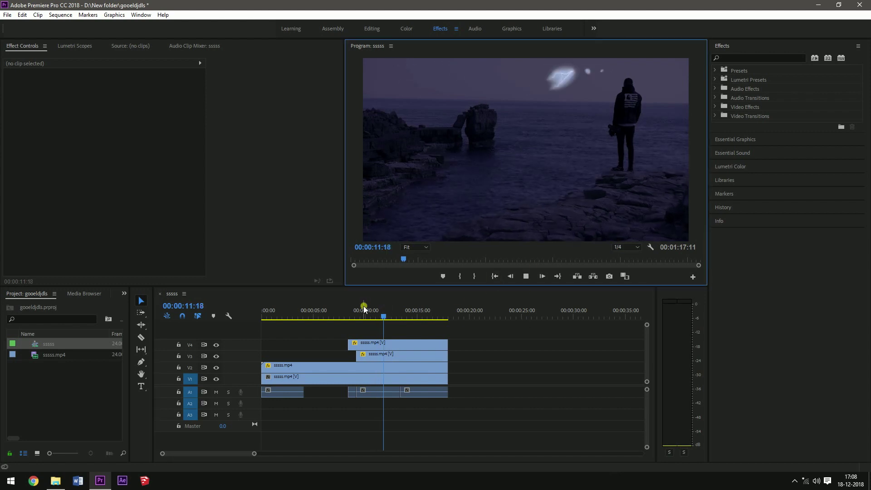
Step: Move the rain clips from 45 s and 1:13 to the sequence start on V5 and V6
drag(254, 453, 315, 453)
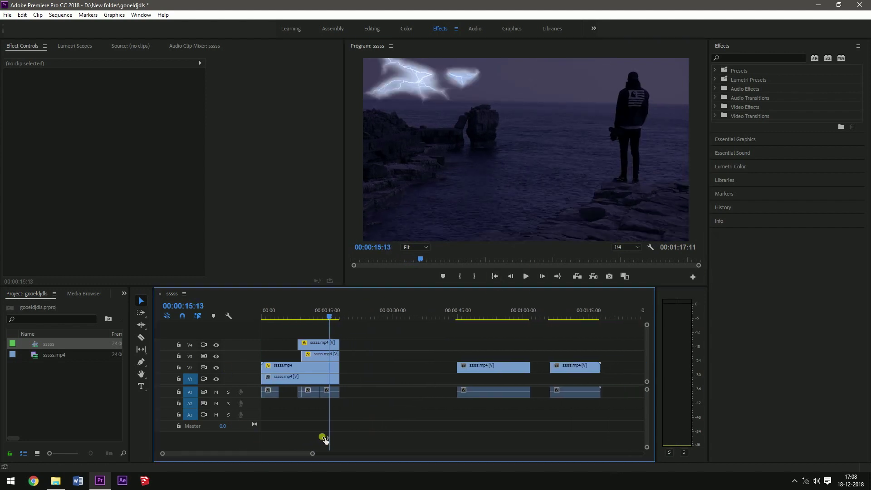
drag(487, 371, 311, 335)
drag(561, 361, 304, 323)
Step: Trim the start of the V5 rain clip and toggle a rain track's visibility to check the scene
click(268, 315)
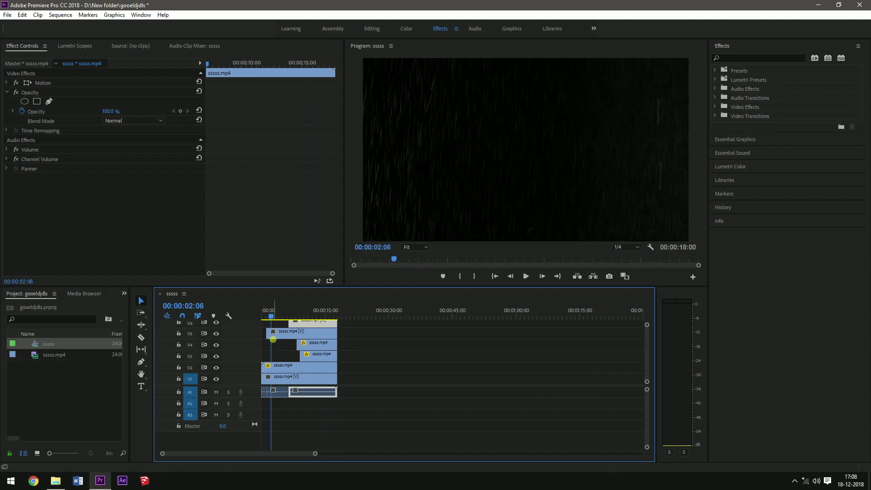
drag(267, 334, 283, 317)
click(267, 317)
scroll(296, 345, down, 3)
scroll(296, 346, up, 3)
drag(290, 336, 286, 334)
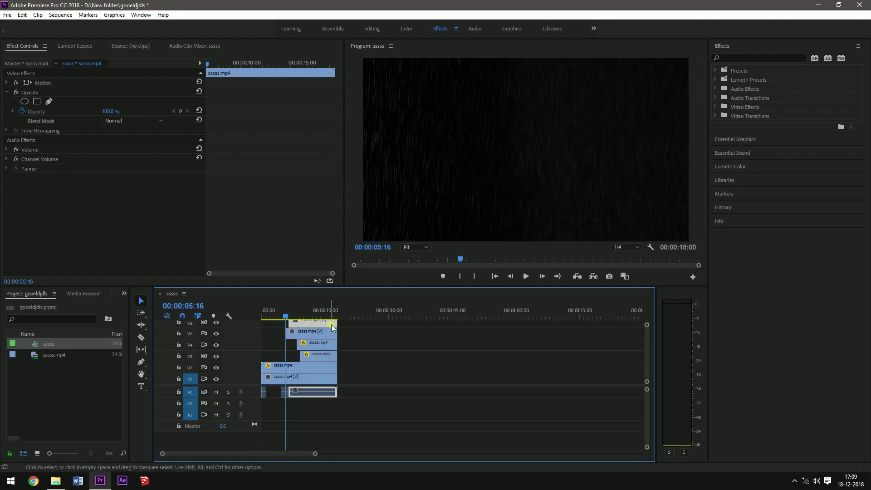
click(216, 335)
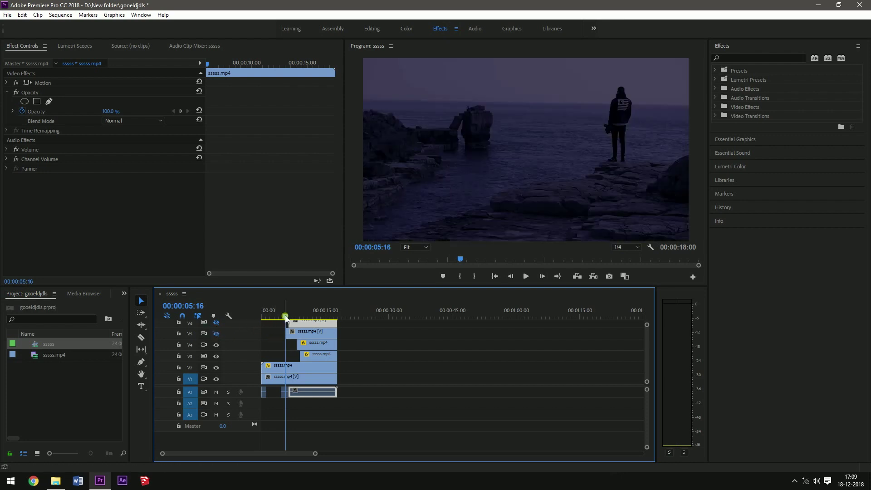
click(216, 324)
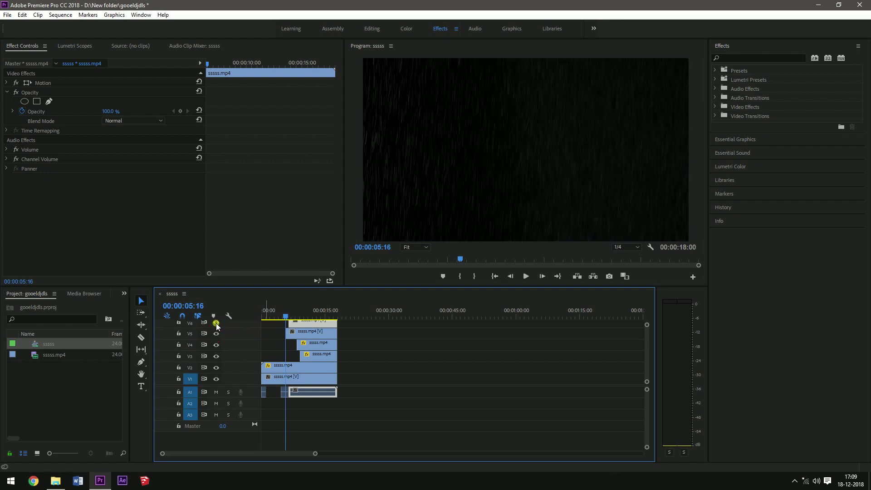
Step: Set the lower rain clip's Blend Mode to Screen, then select the top rain clip
click(302, 332)
click(140, 121)
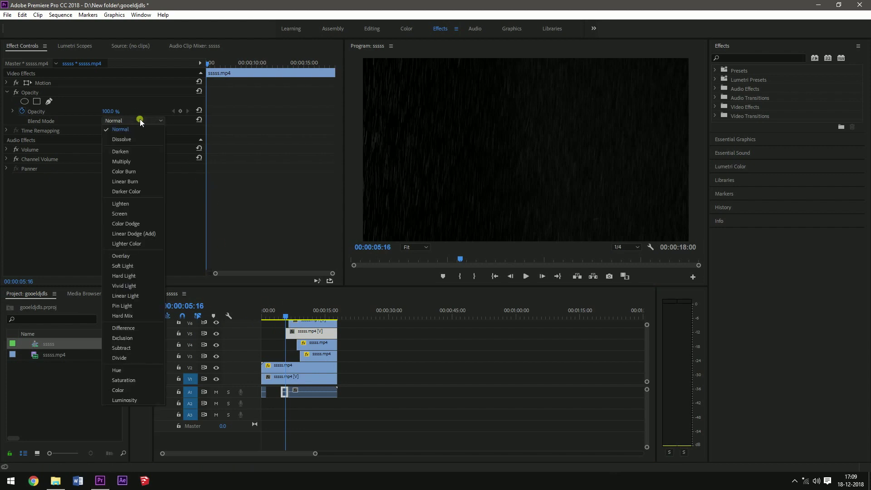
click(120, 214)
click(303, 324)
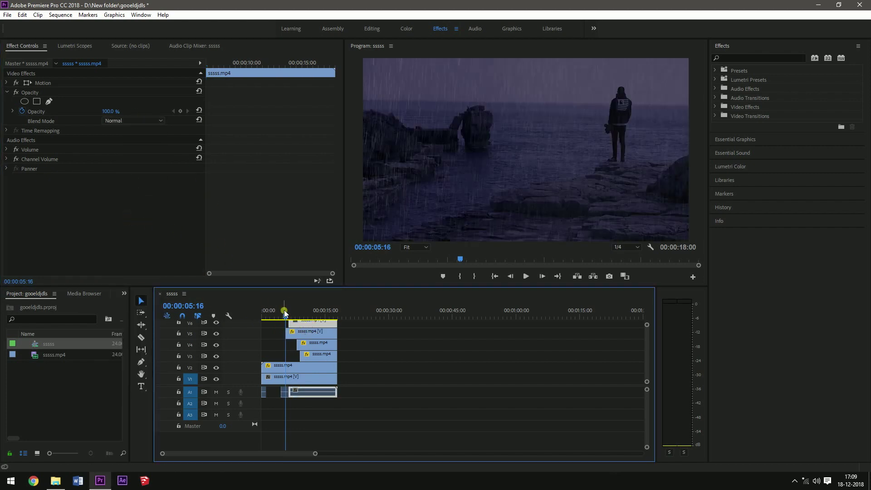
click(291, 313)
Step: Make the lower rain clip start earlier and set the V6 rain clip's Blend Mode to Screen
drag(298, 331, 282, 331)
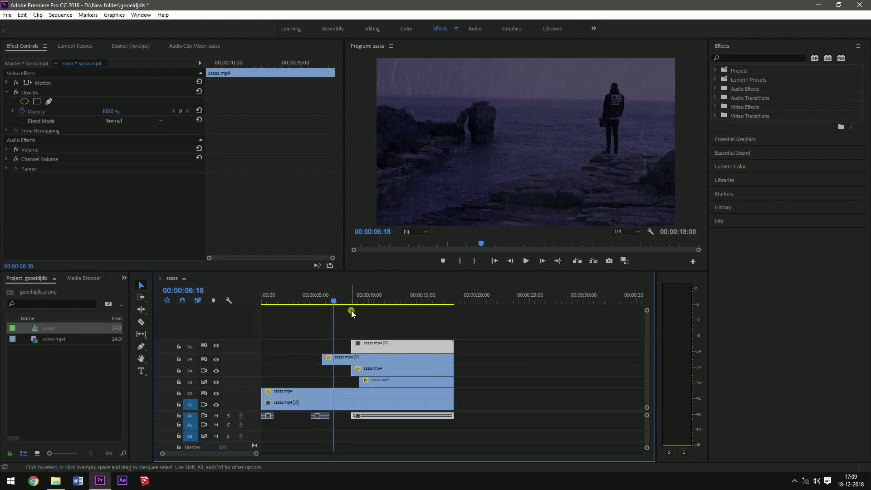
drag(352, 313, 359, 311)
click(369, 343)
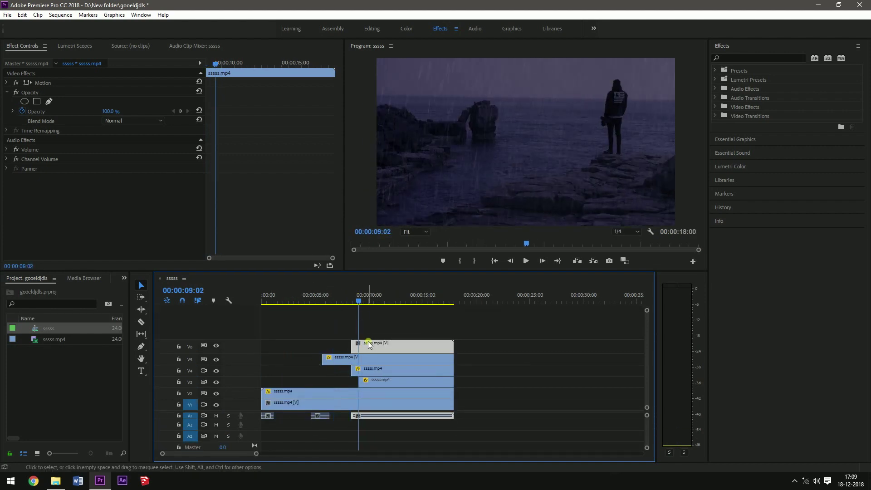
click(134, 121)
click(127, 214)
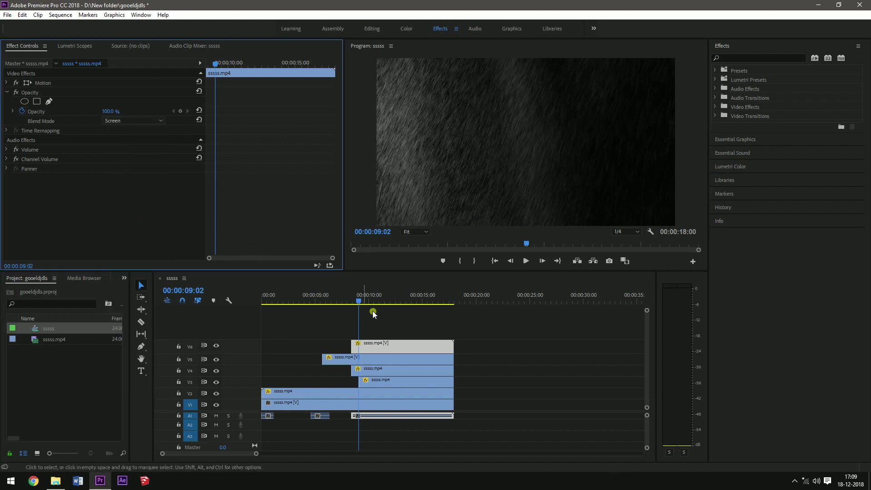
Step: Keyframe the top rain layer's opacity to 0% at 00:00:08:09 and add another keyframe at 00:00:09:19
click(373, 349)
click(357, 301)
drag(354, 301, 352, 301)
click(197, 207)
click(172, 113)
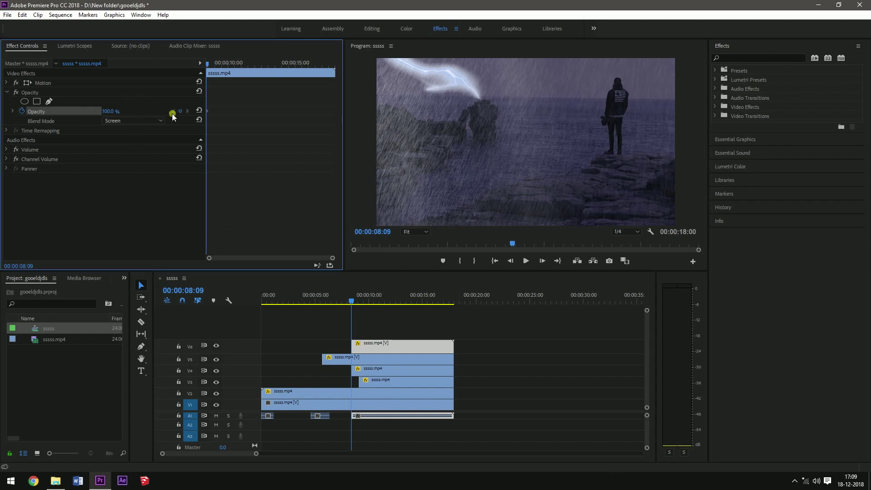
click(110, 111)
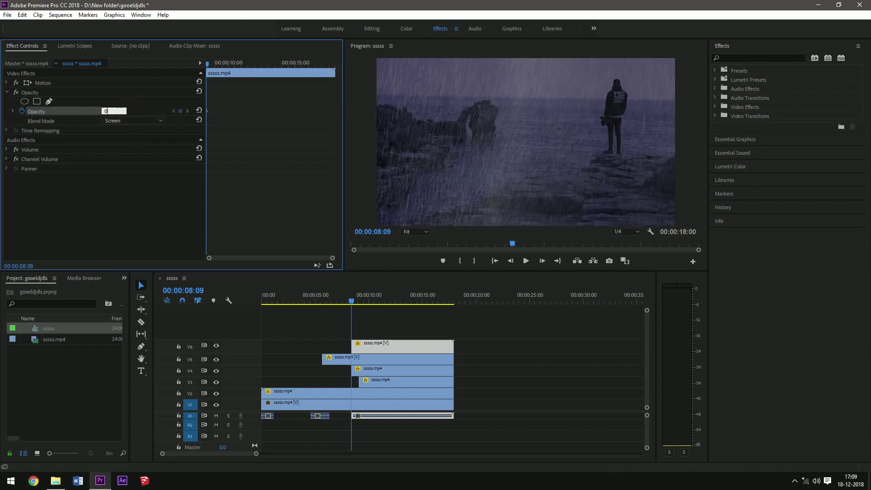
text(0)
click(293, 274)
mouse_move(369, 297)
mouse_down()
mouse_move(381, 298)
mouse_move(366, 298)
mouse_up()
click(182, 111)
click(109, 113)
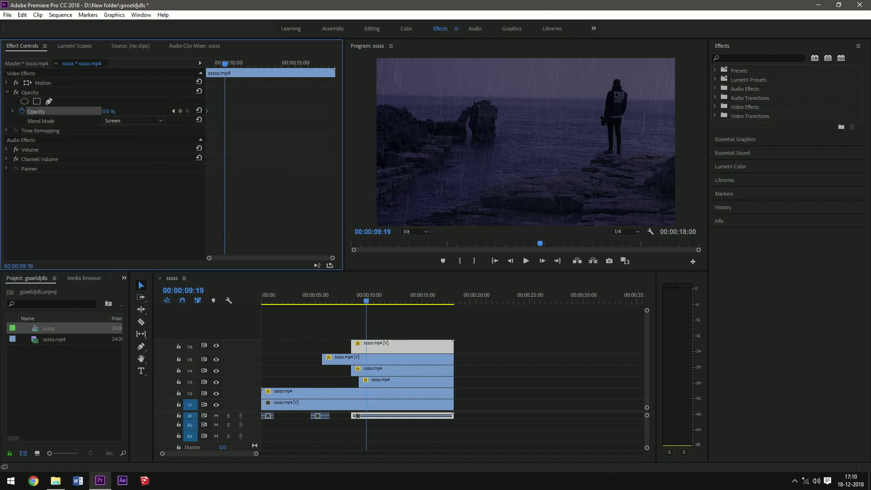